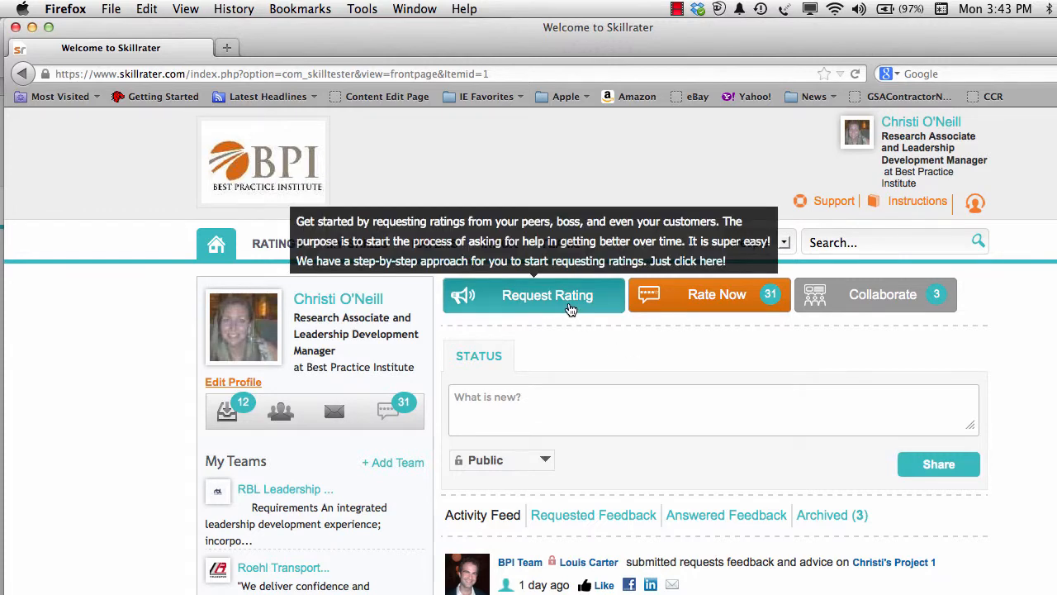
- Start a new rating request and enter "Demonstrating Skillrater" as the task, activity, project or goal title
click(570, 308)
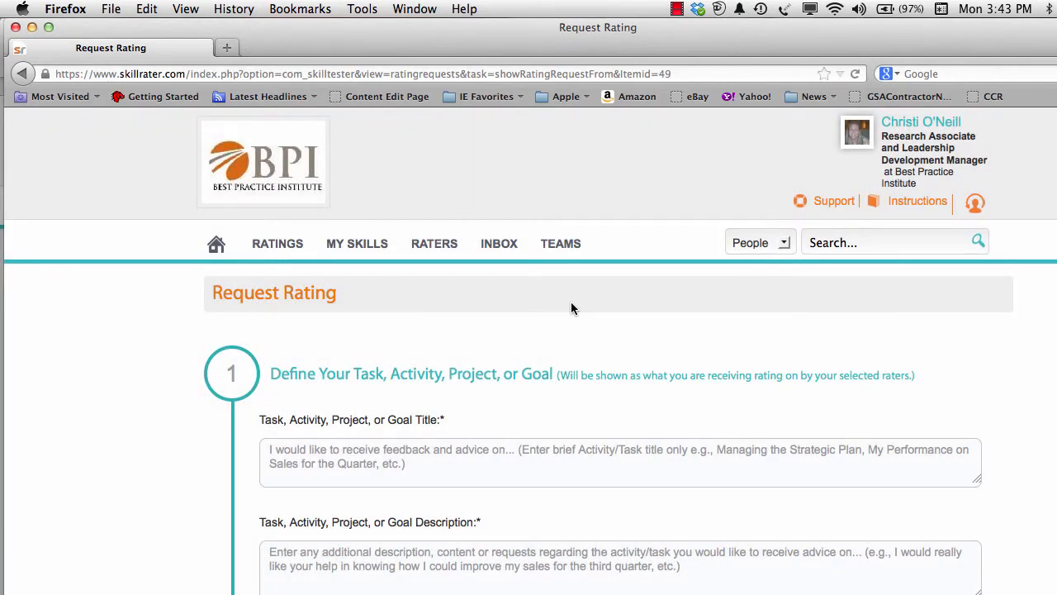
scroll(570, 308, down, 3)
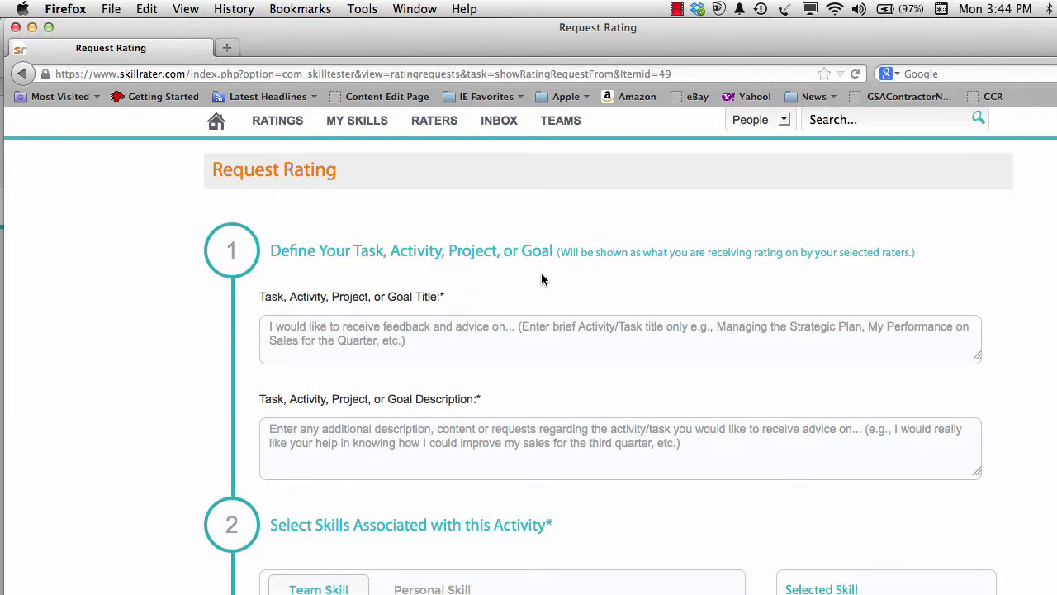
scroll(541, 276, down, 3)
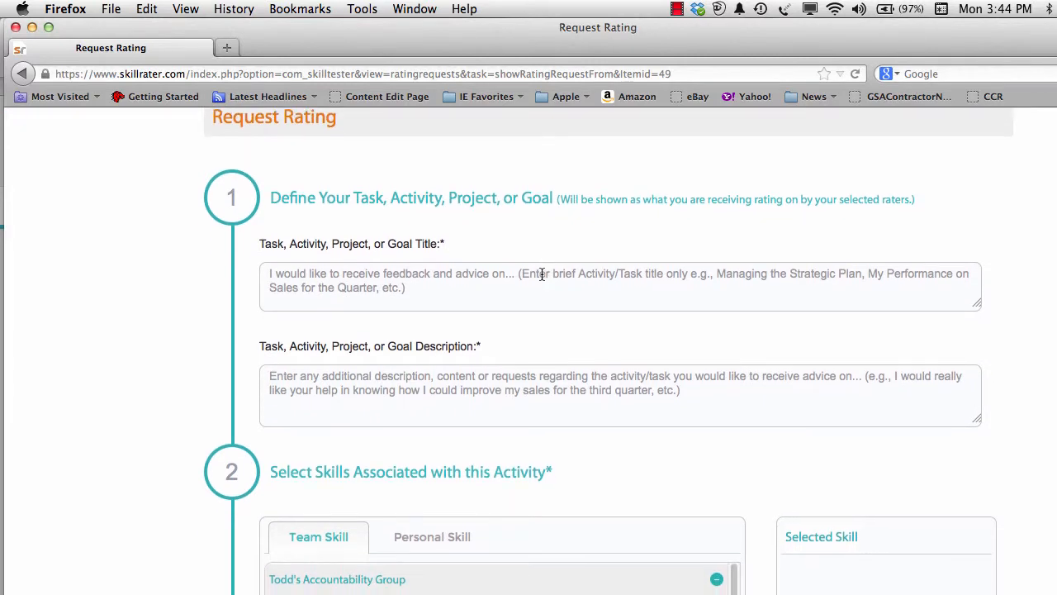
scroll(542, 275, down, 2)
scroll(542, 274, up, 3)
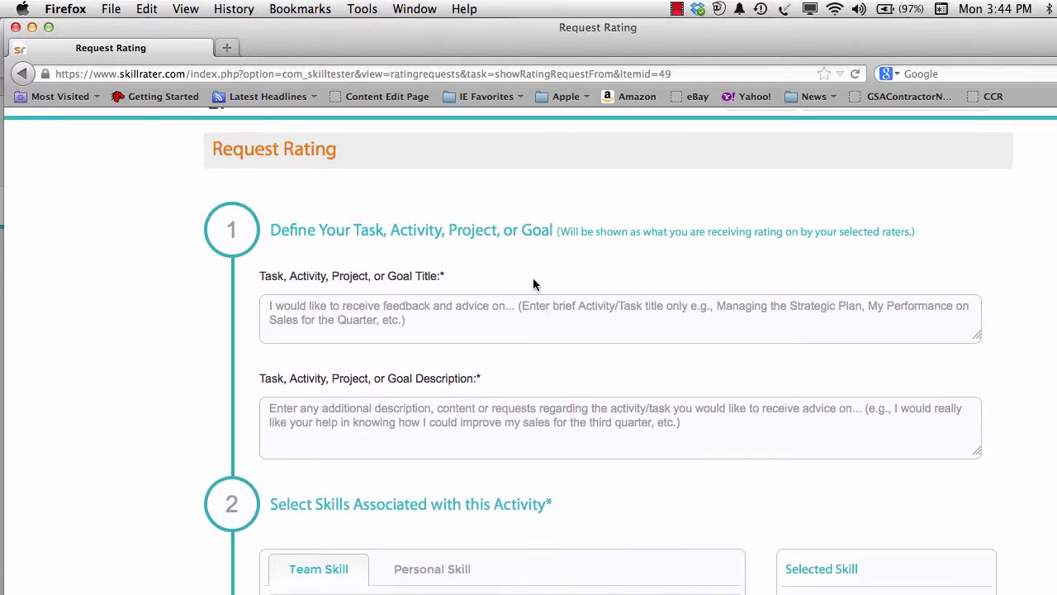
click(436, 325)
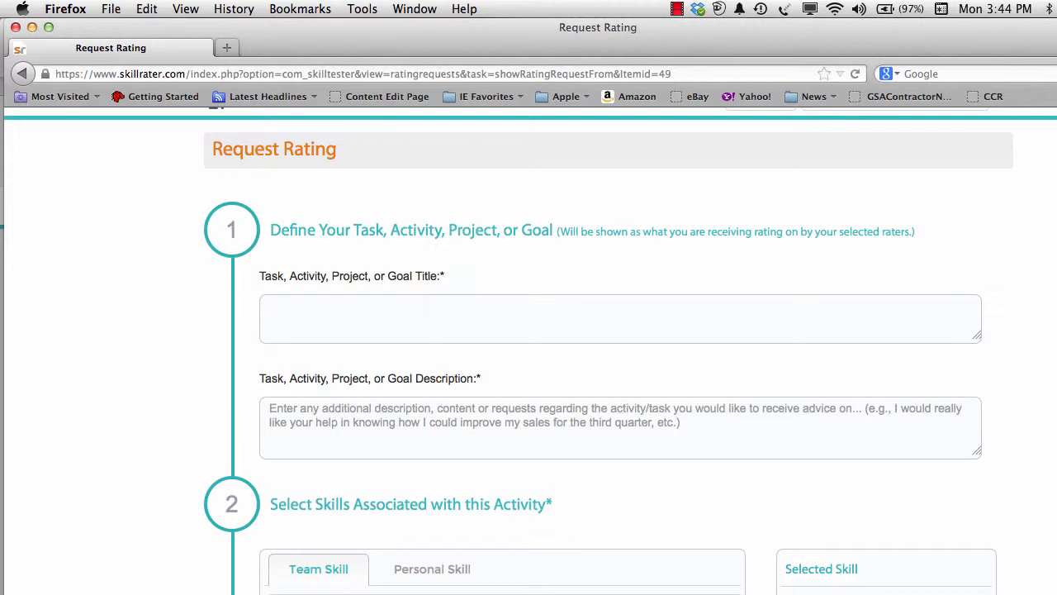
text(Demonstrating Skillrater)
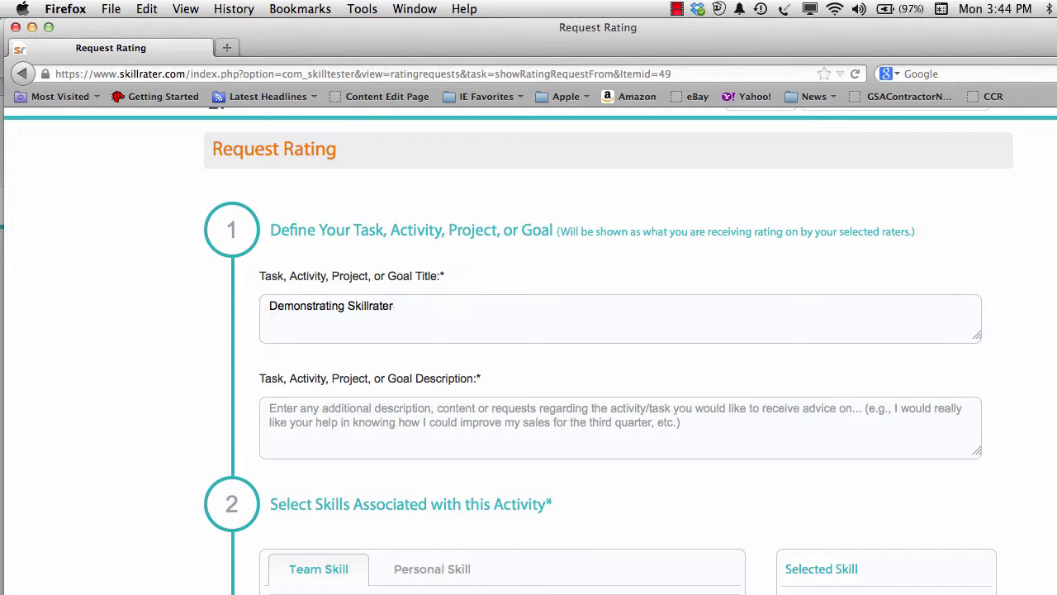
- Enter the goal description "Creating an instructional video using a webinar technology."
key(Tab)
text(Creating)
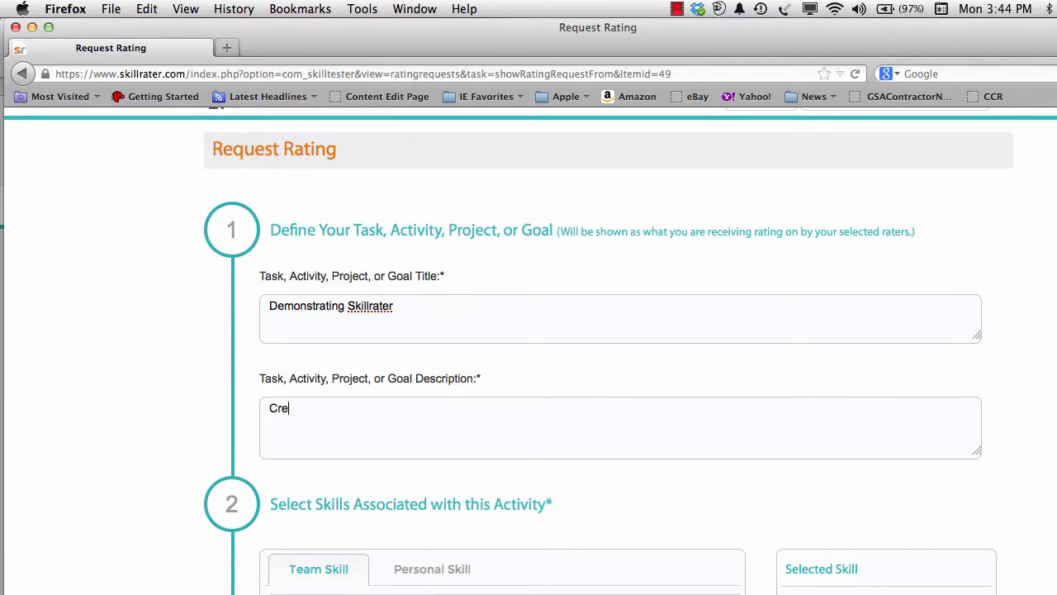
key(BackSpace)
key(BackSpace)
key(BackSpace)
key(BackSpace)
key(BackSpace)
text(ating an instructional video)
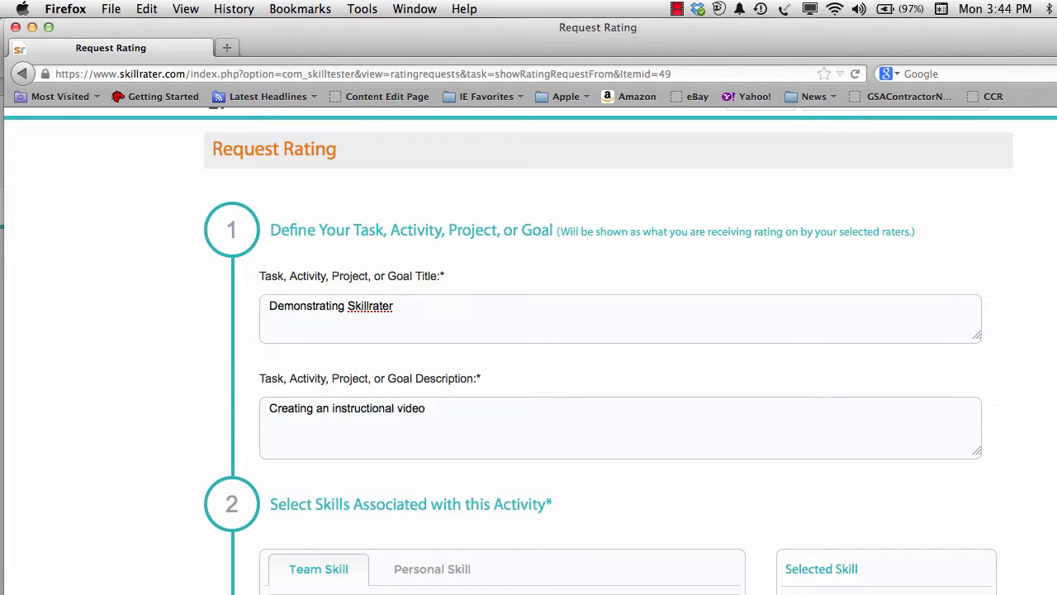
text( using a webinar technology.)
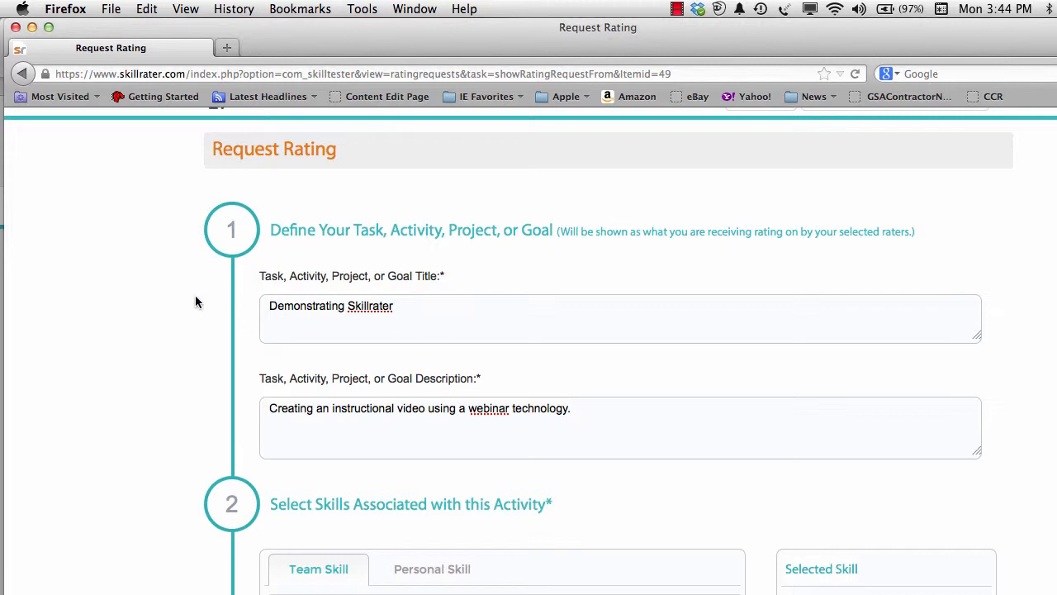
- Collapse the skills of Todd's Accountability Group and look through the list of team skill groups
scroll(156, 364, down, 6)
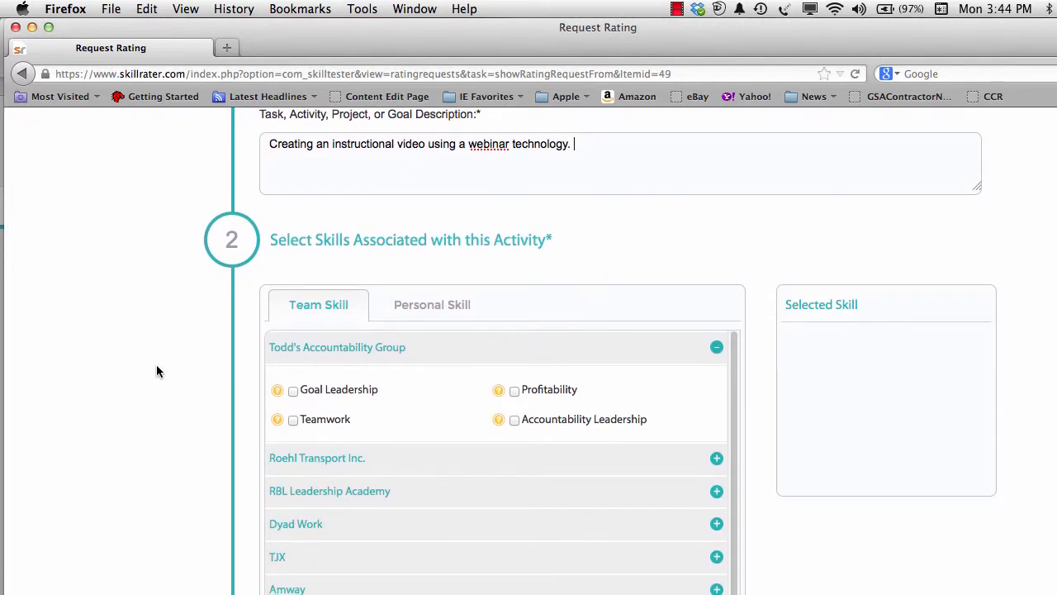
scroll(156, 364, down, 1)
scroll(157, 364, up, 2)
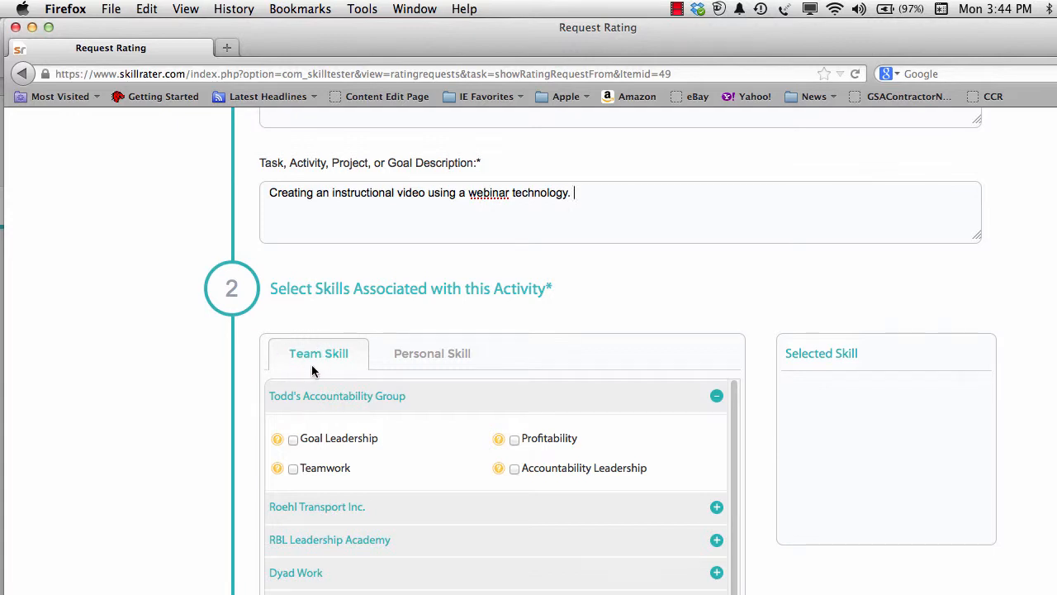
click(716, 396)
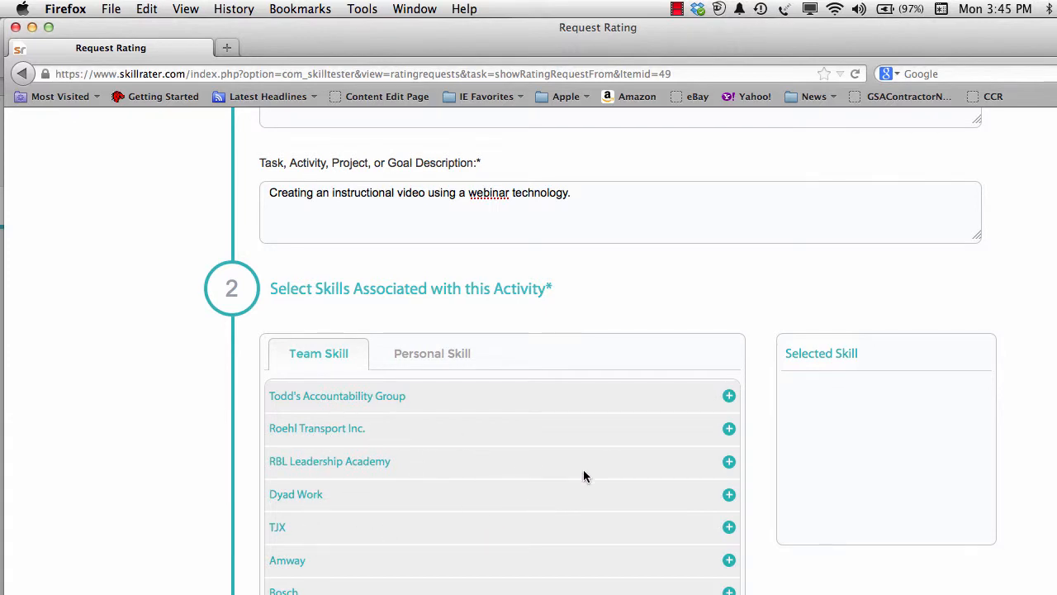
scroll(557, 479, down, 3)
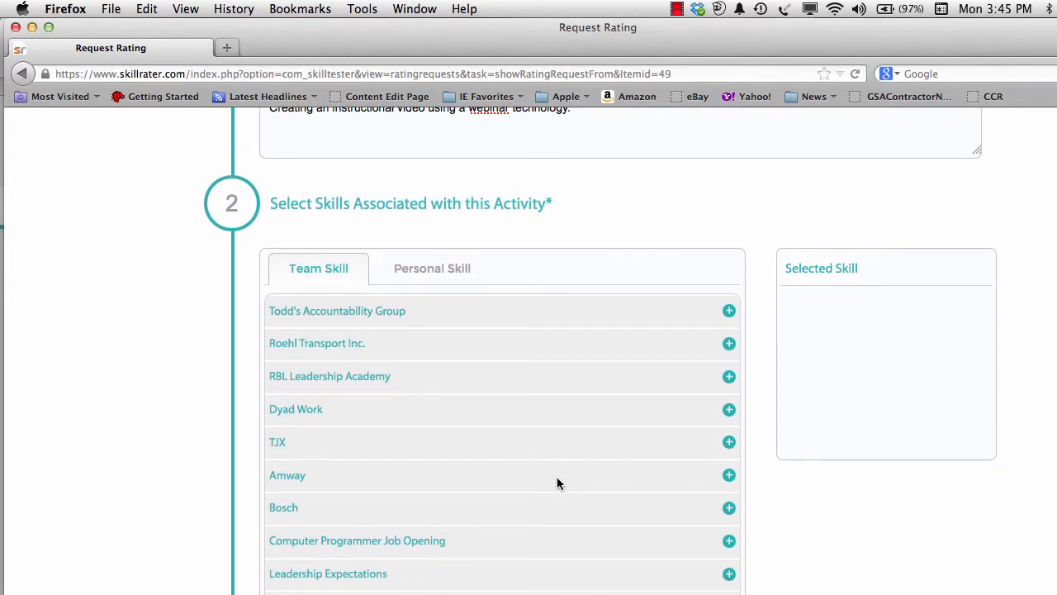
scroll(557, 483, up, 3)
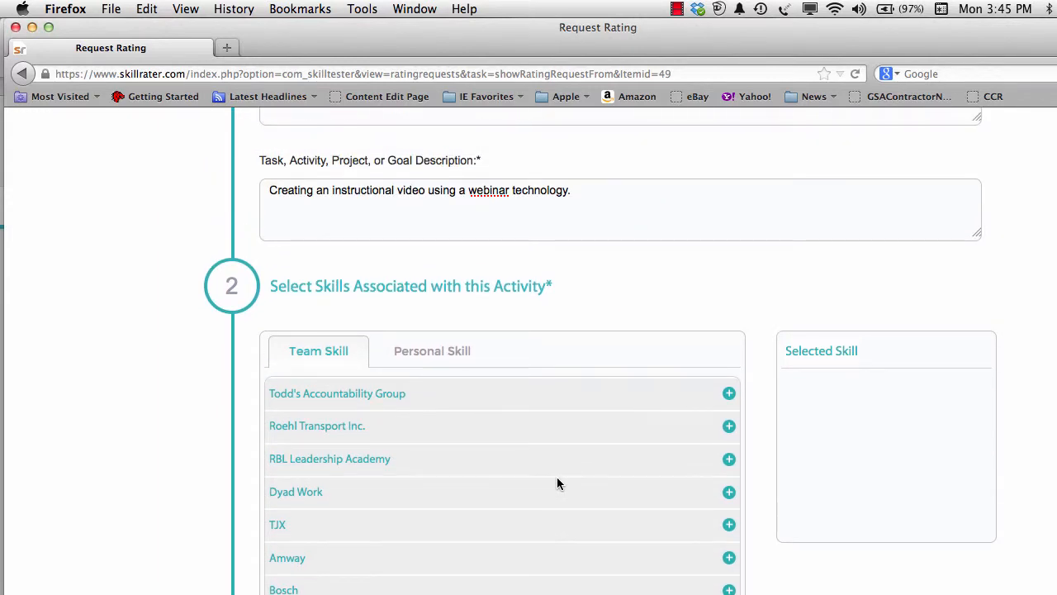
scroll(557, 483, up, 2)
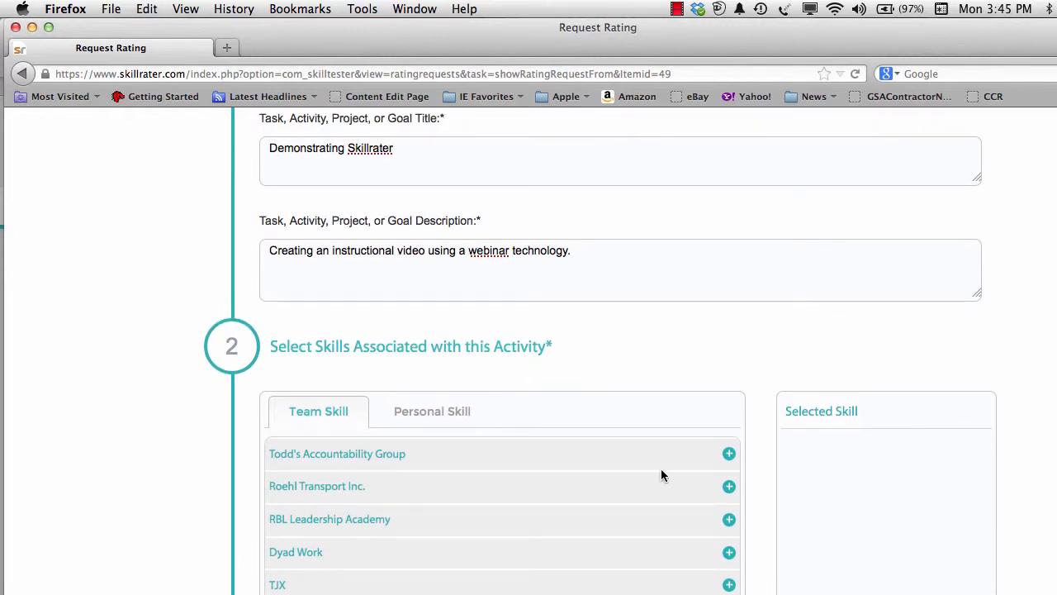
- Select the Profitability, Accountability Leadership and Teamwork skills from Todd's Accountability Group
click(730, 458)
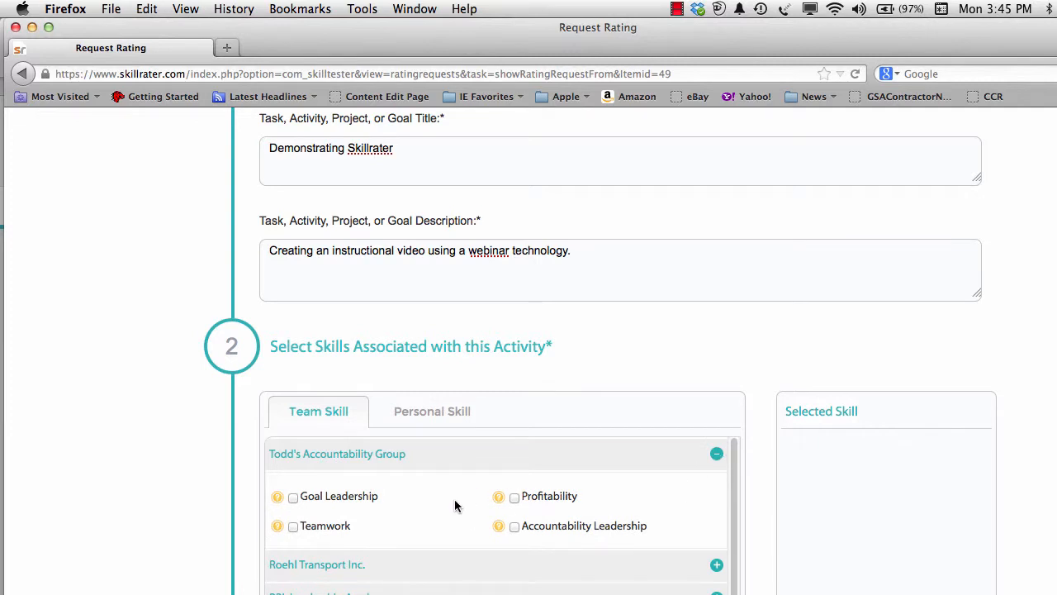
mouse_move(498, 501)
click(512, 498)
mouse_move(500, 529)
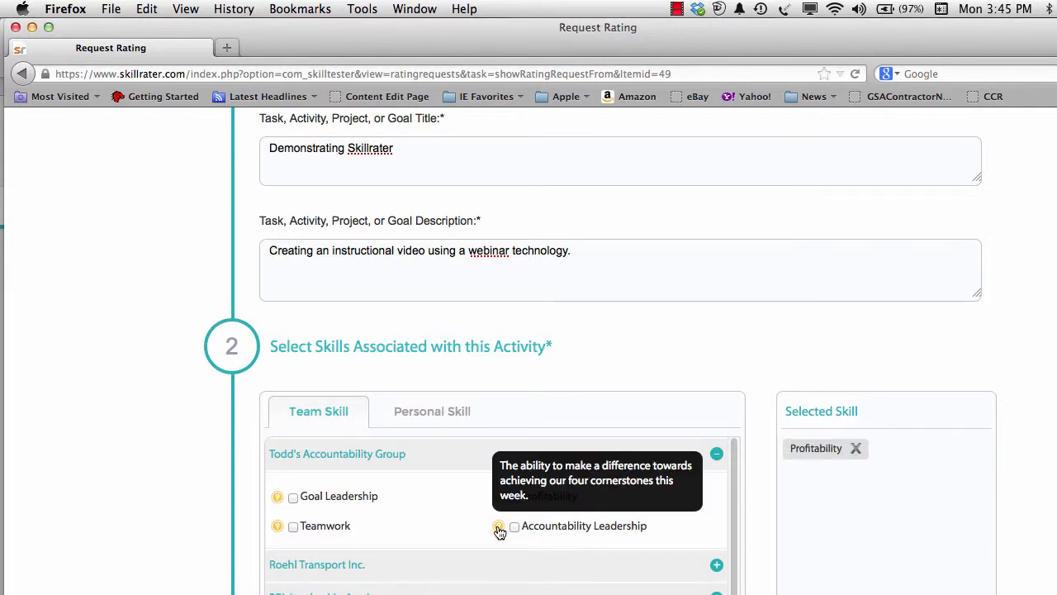
click(514, 526)
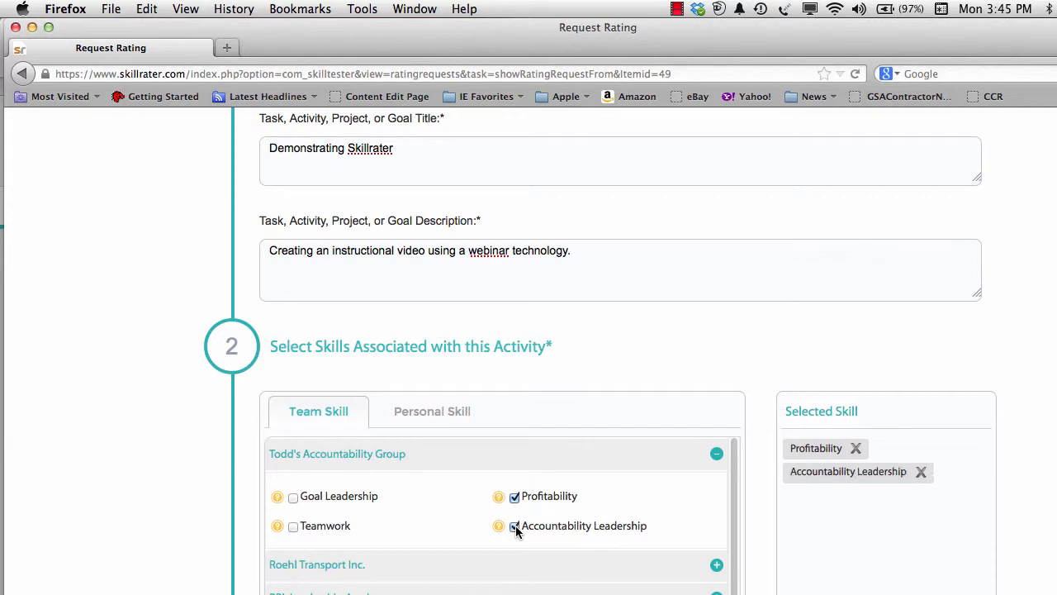
mouse_move(277, 528)
click(293, 527)
- Switch the rater selection to the list of raters grouped by team
scroll(601, 353, down, 10)
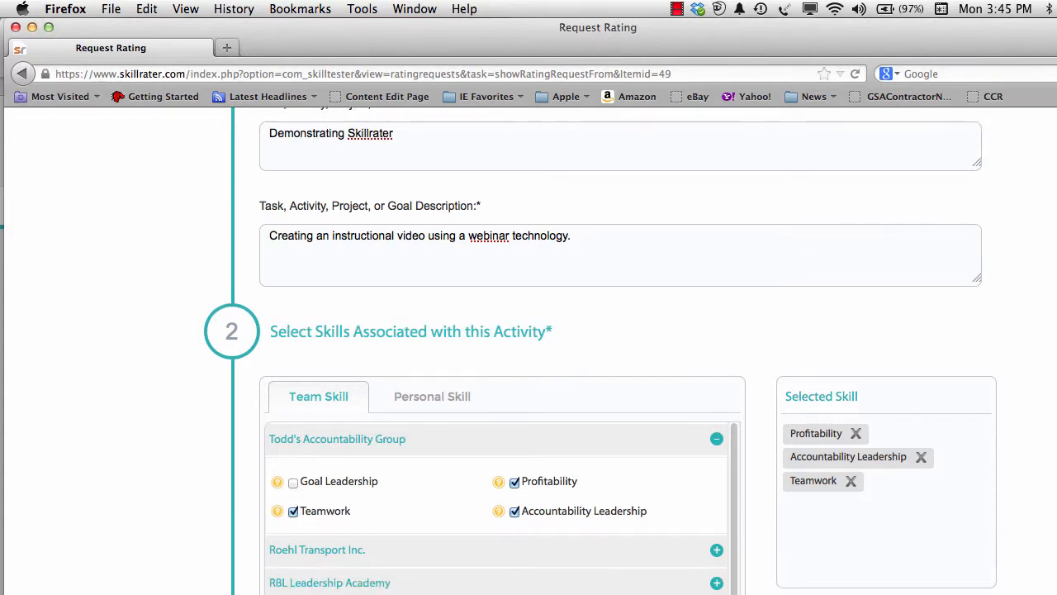
scroll(600, 354, down, 7)
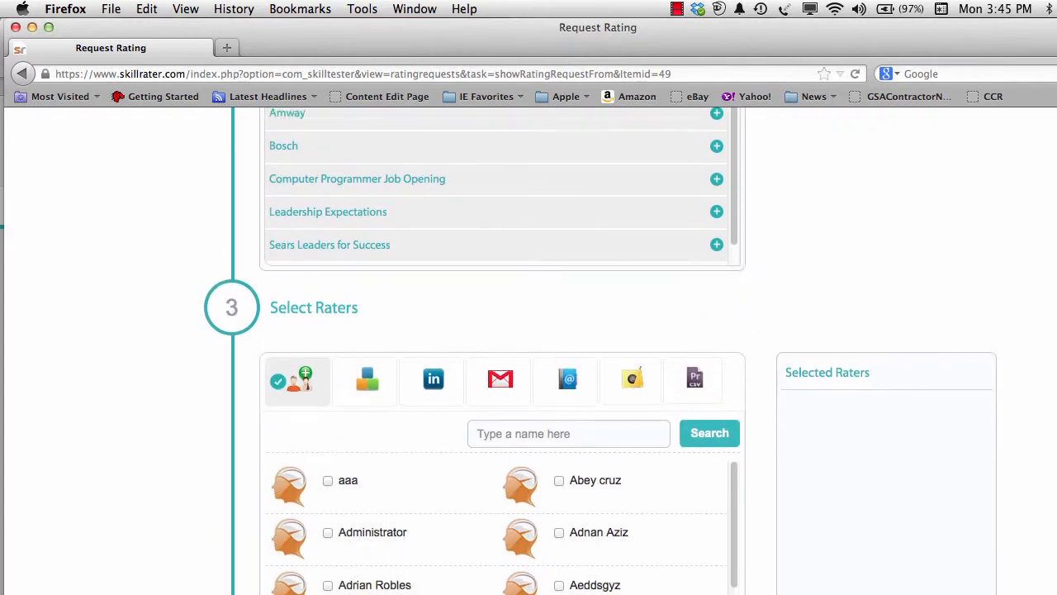
scroll(600, 353, up, 4)
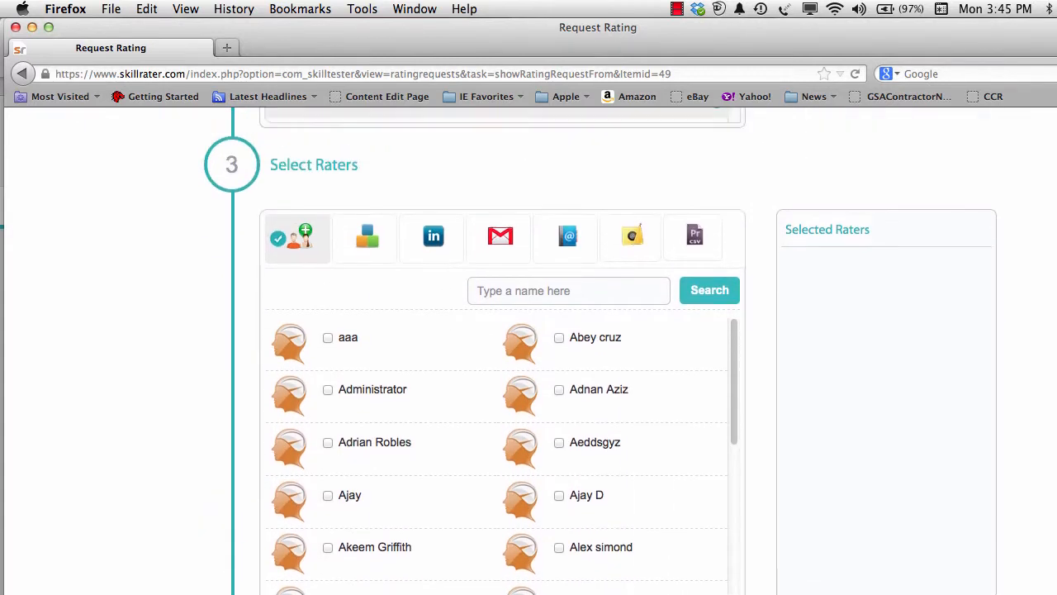
scroll(601, 353, down, 2)
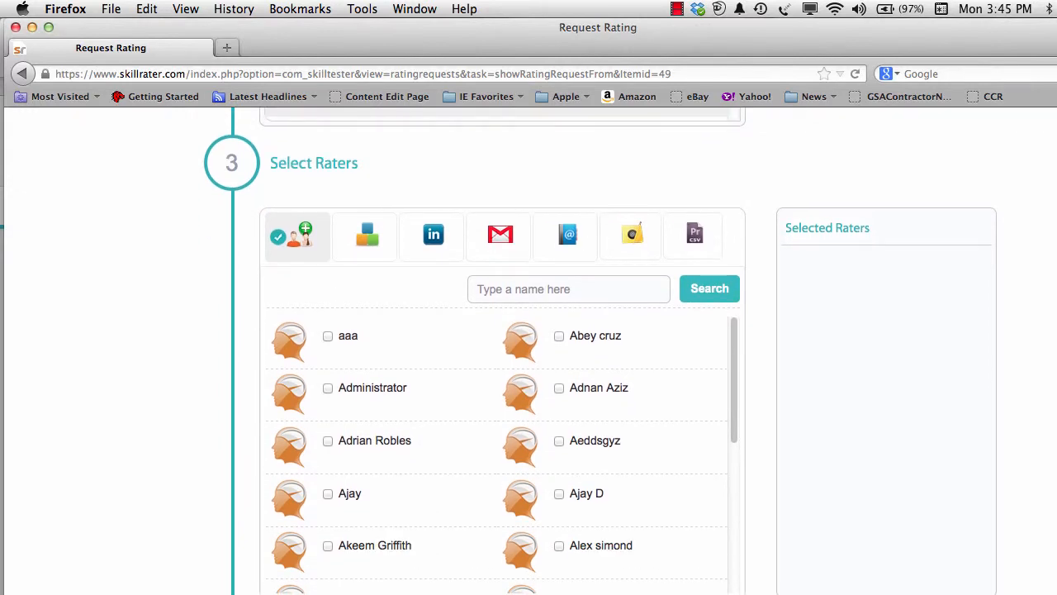
scroll(609, 232, down, 1)
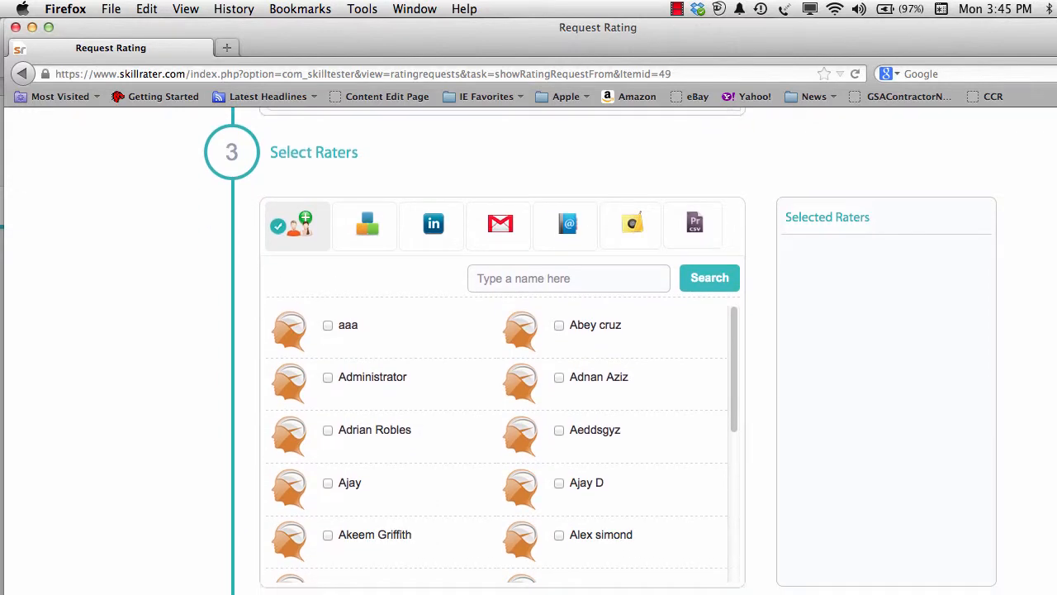
scroll(609, 233, up, 1)
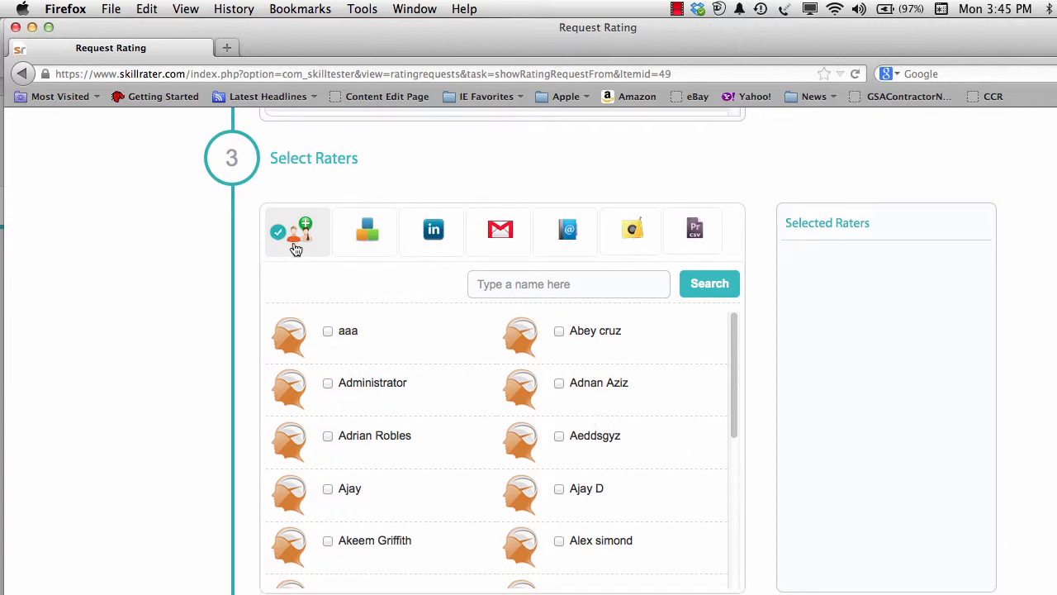
click(350, 239)
click(369, 237)
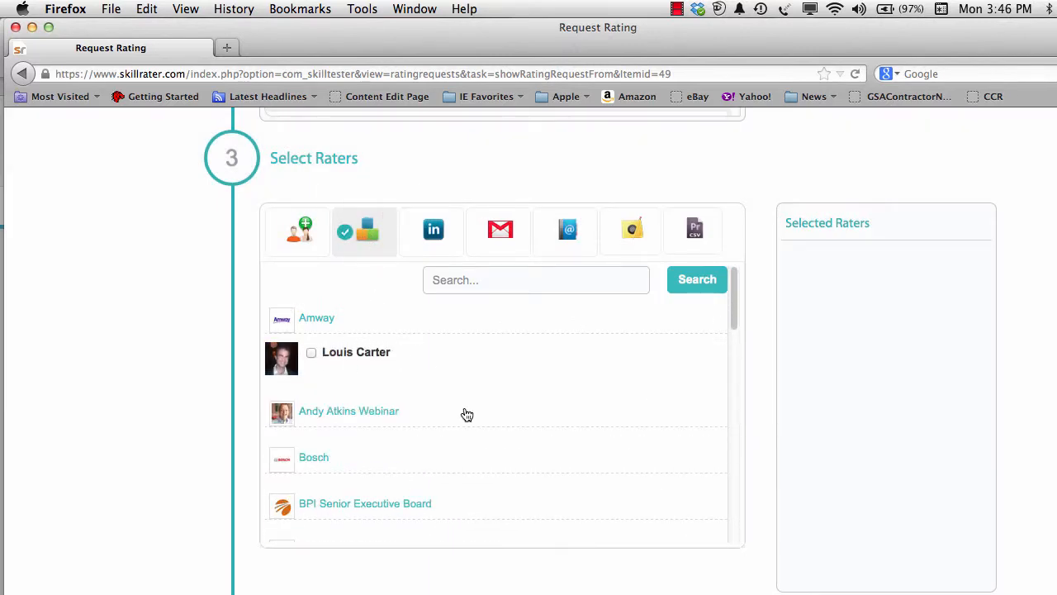
- Expand Todd's Accountability Group in the rater list and add its first listed member as a rater
scroll(466, 414, down, 4)
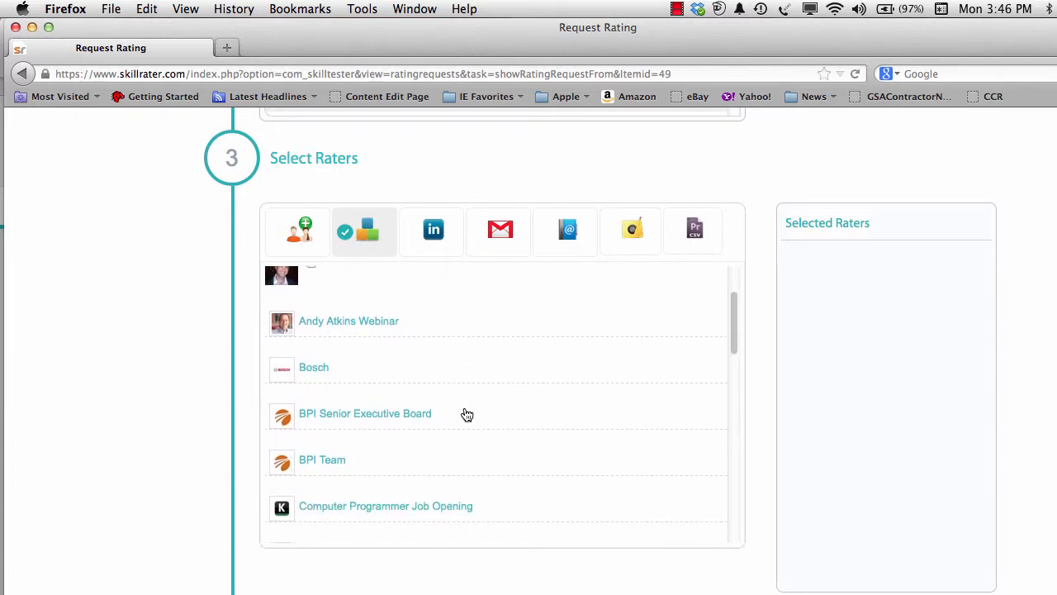
scroll(466, 414, down, 5)
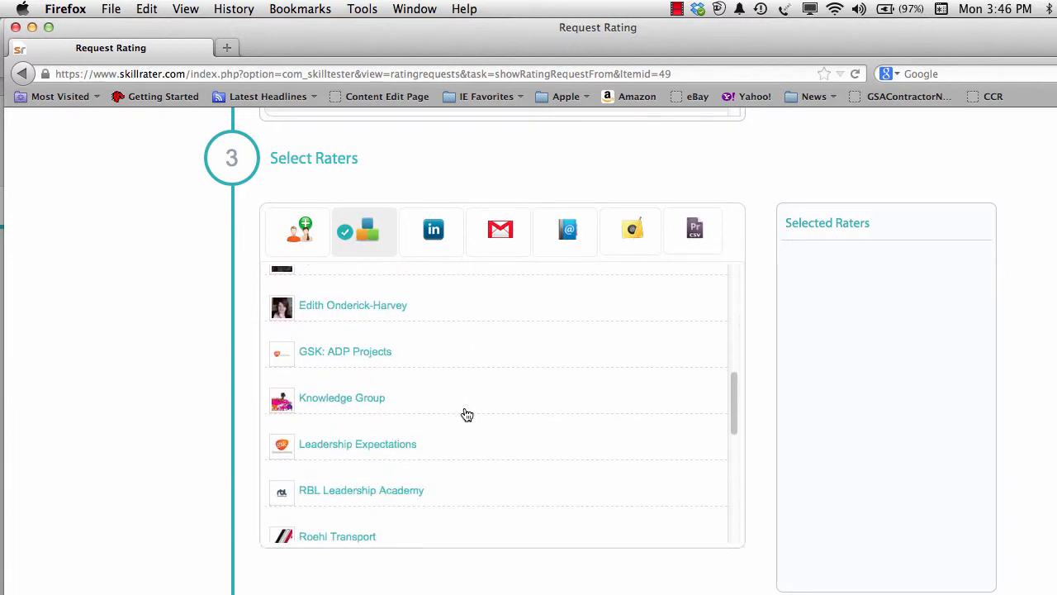
scroll(467, 414, down, 5)
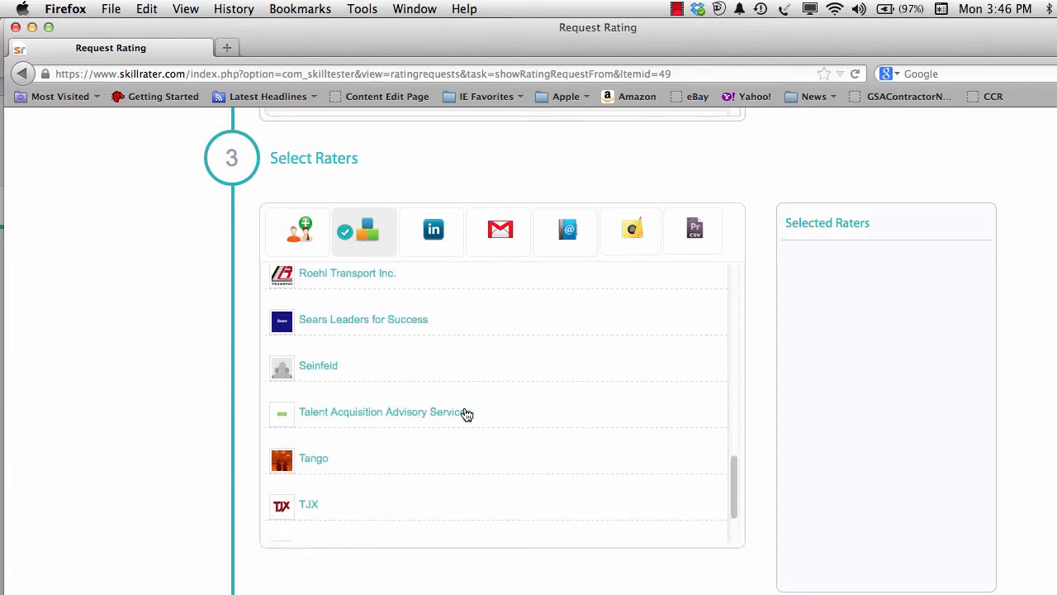
scroll(467, 414, down, 2)
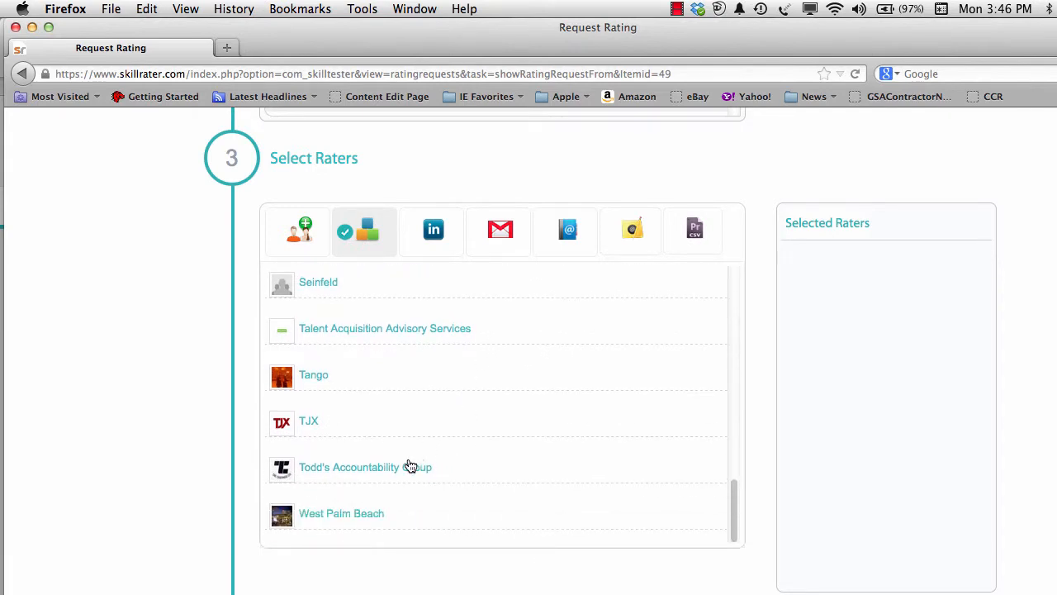
scroll(444, 506, down, 2)
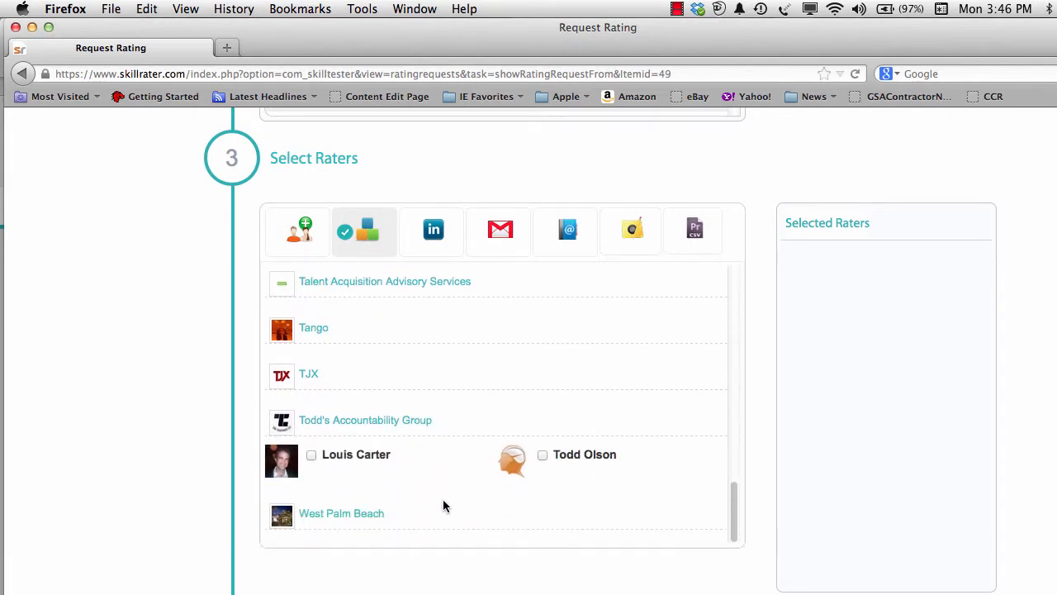
click(311, 456)
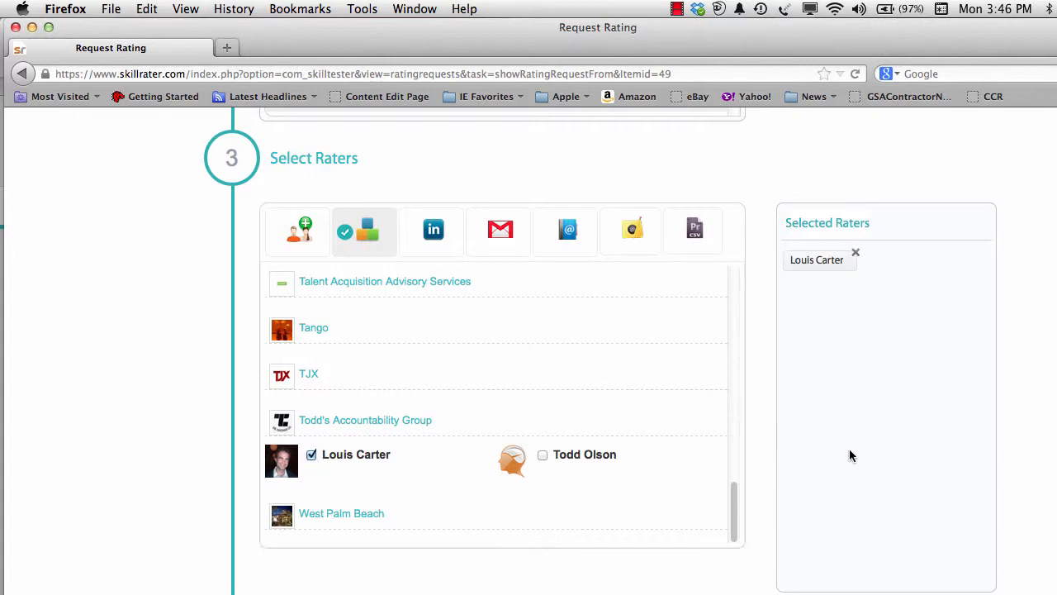
- Set the rating permissions to My Teams and choose Todd's Accountability Group as the team to share with
scroll(1033, 437, down, 5)
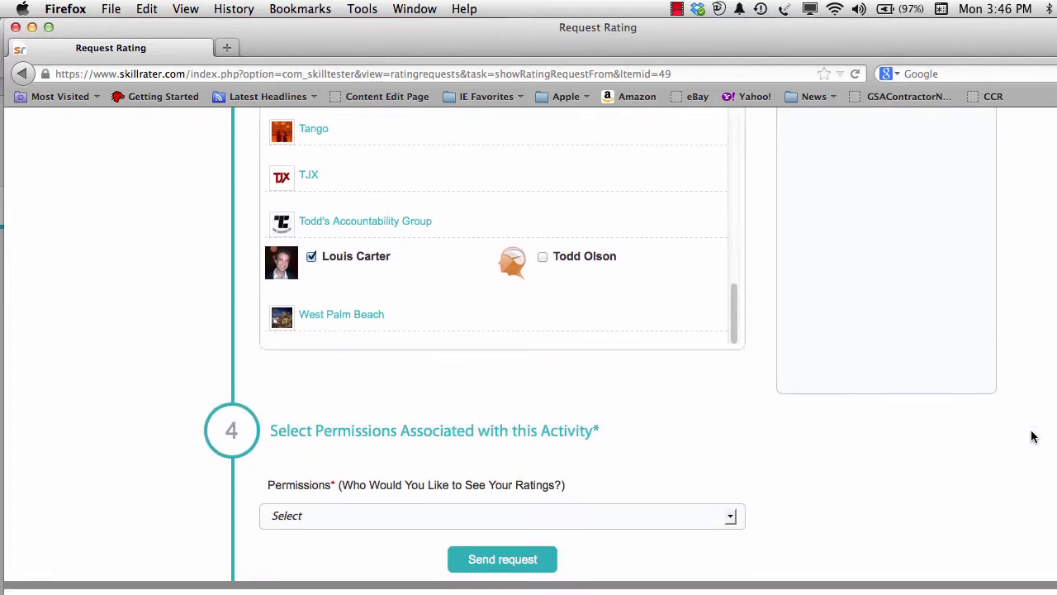
click(393, 514)
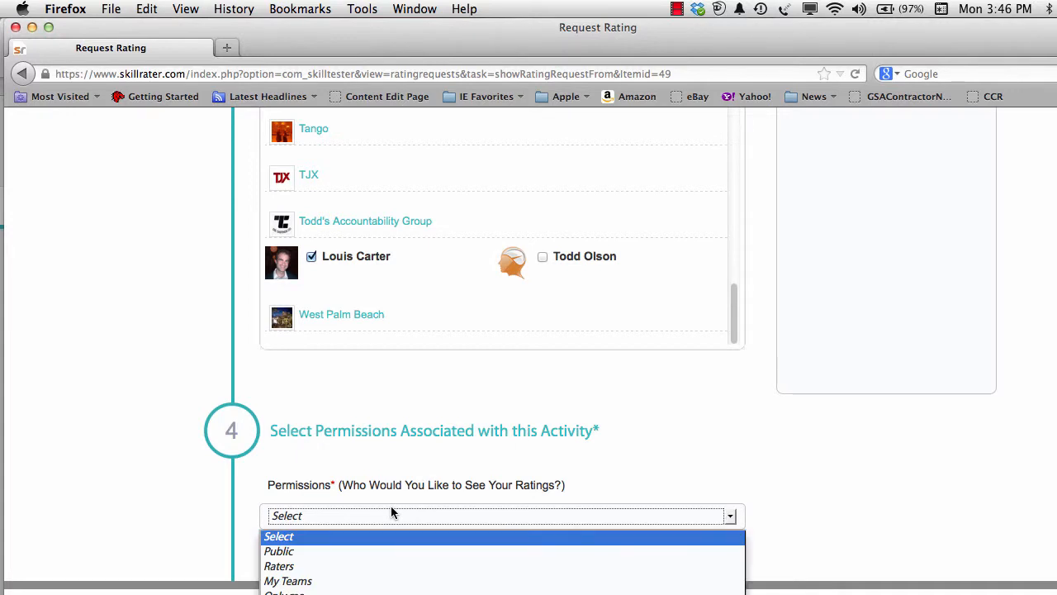
click(383, 581)
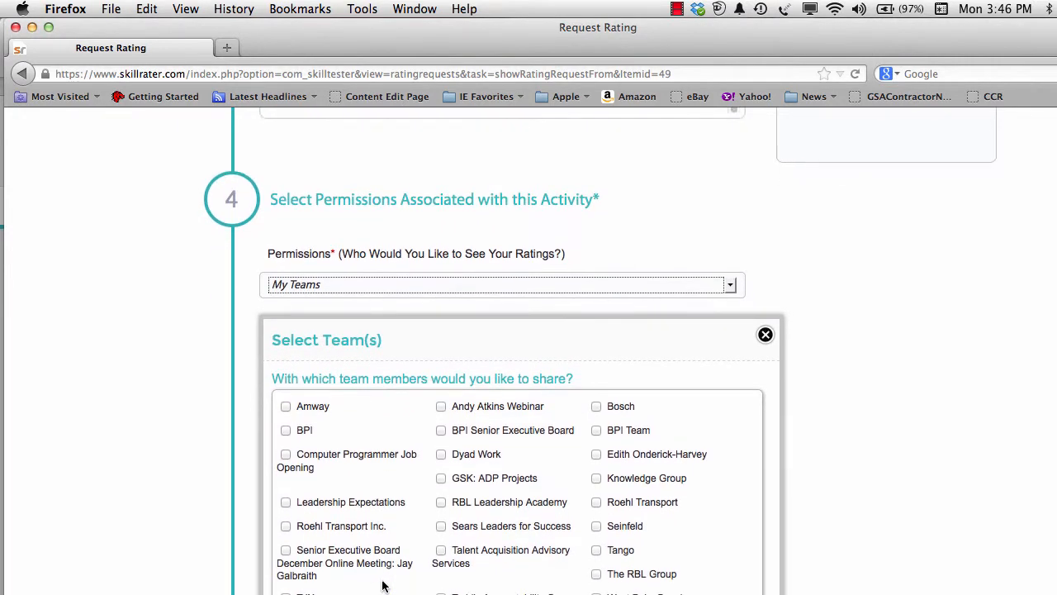
click(440, 586)
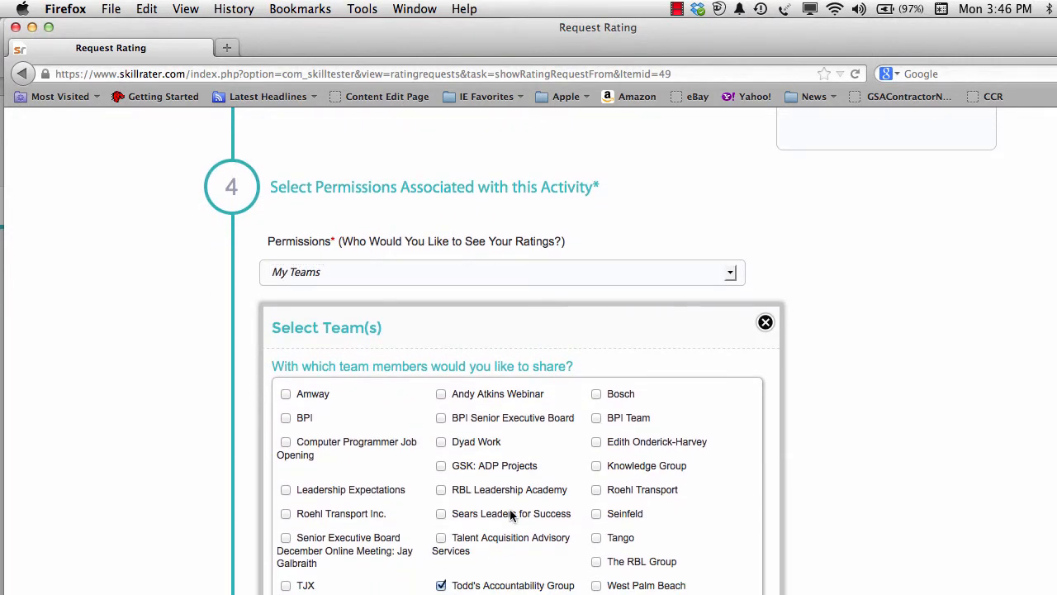
- Confirm the team sharing selection and send the rating request
scroll(509, 537, down, 3)
click(685, 510)
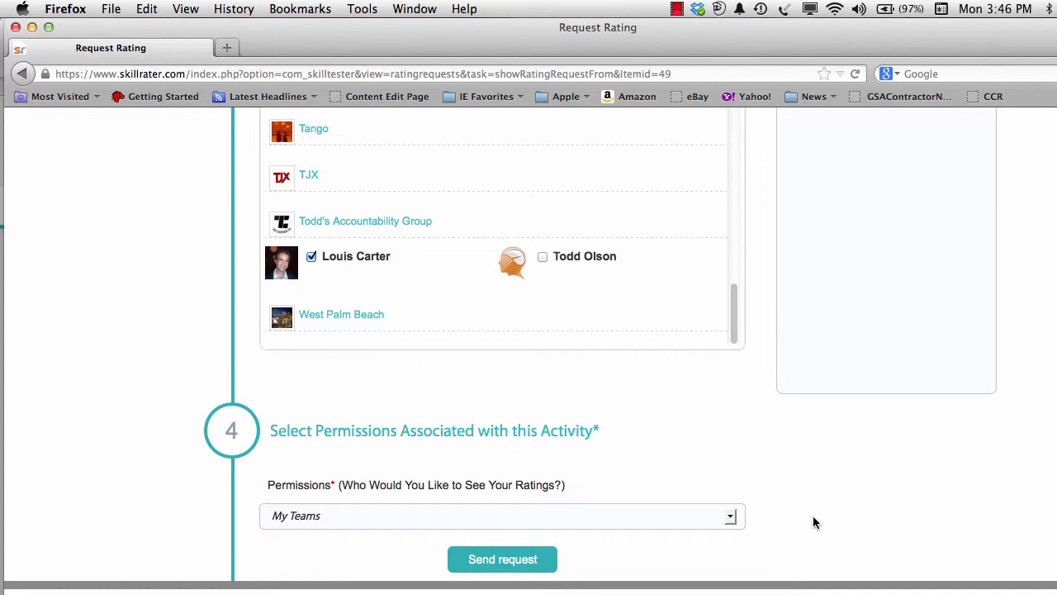
scroll(1030, 486, up, 1)
scroll(1030, 485, down, 1)
click(494, 564)
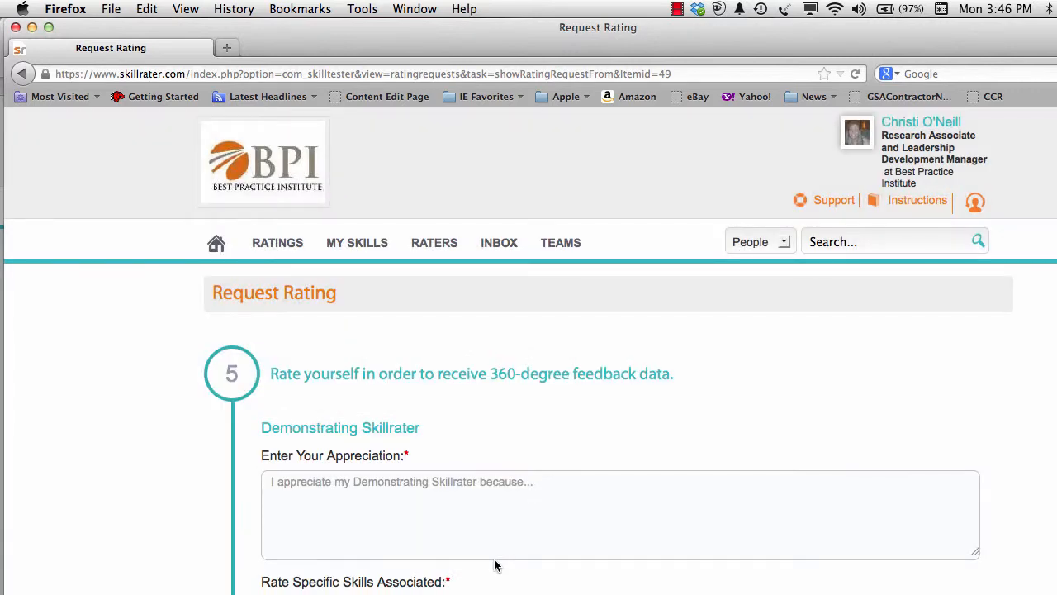
- Enter appreciation: "I am being clear about what I'd like others to know about in order to make the best use of the tool on a company team."
scroll(496, 565, down, 3)
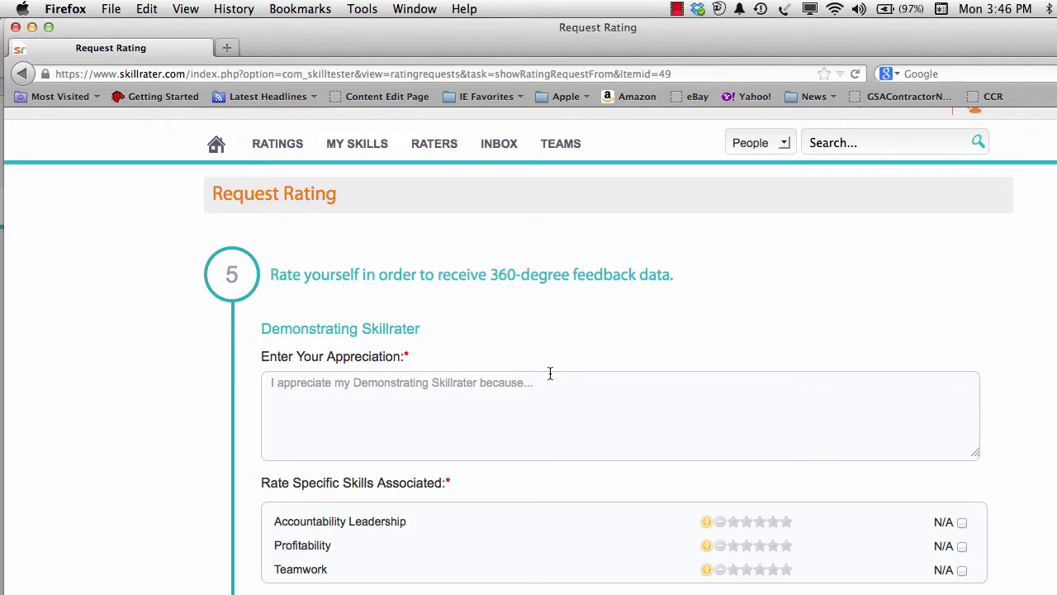
click(442, 404)
text(I am)
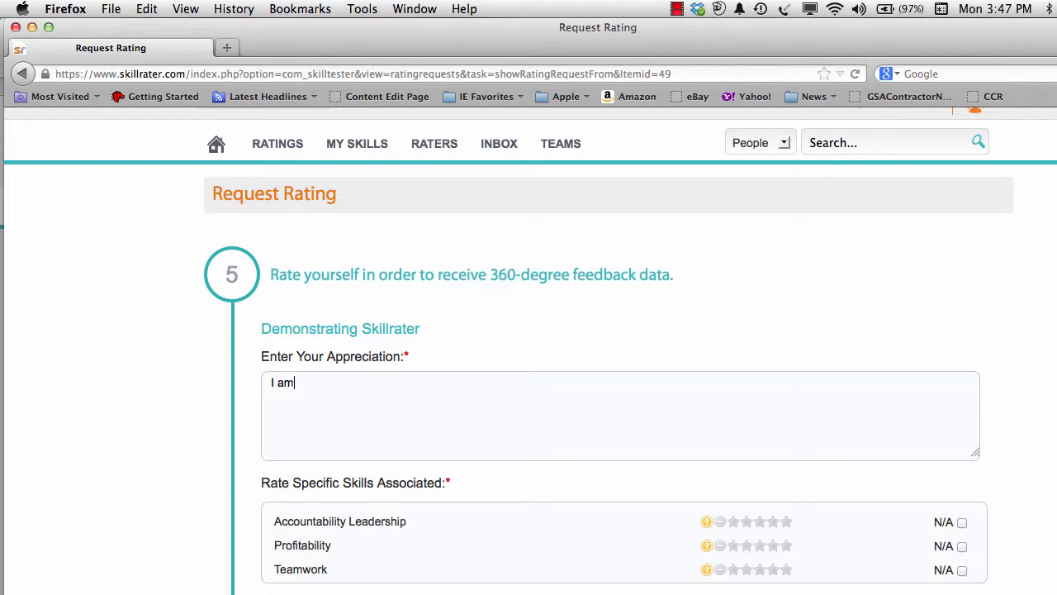
text( being clear about what I'd lik)
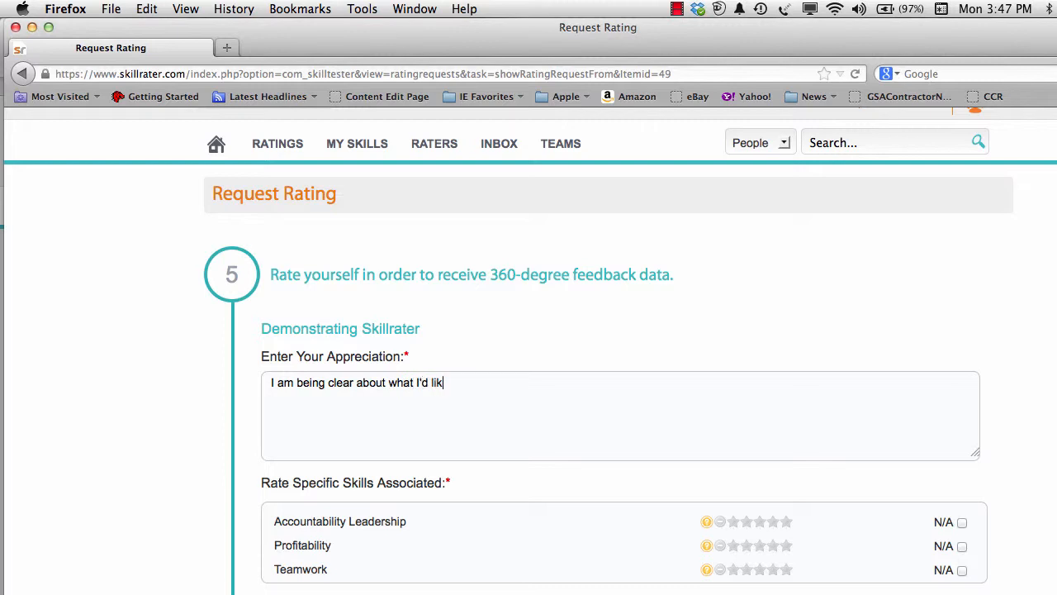
text(e others to know about in)
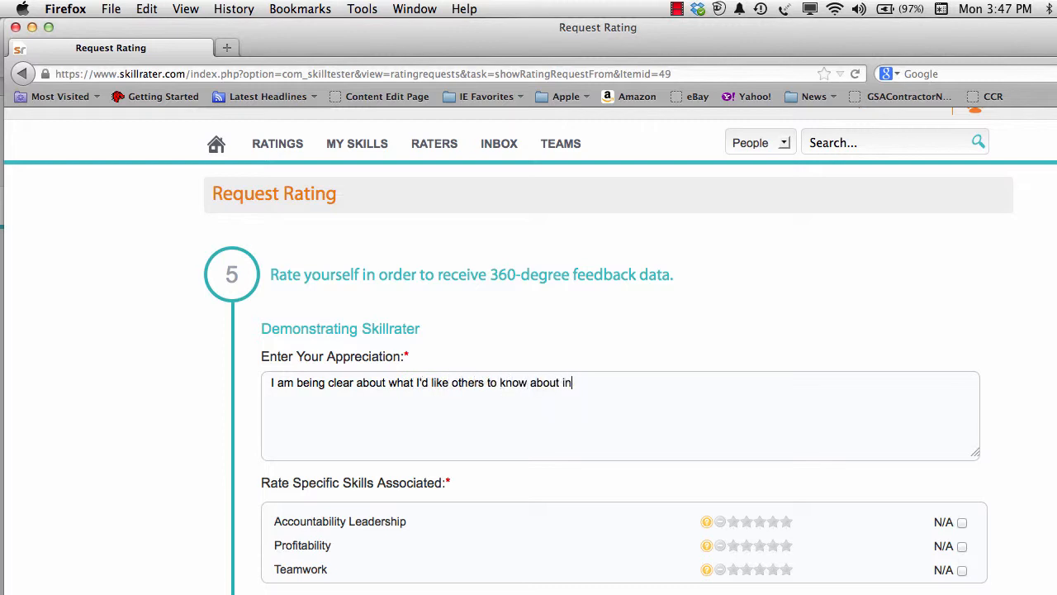
text( order to make the best use of the )
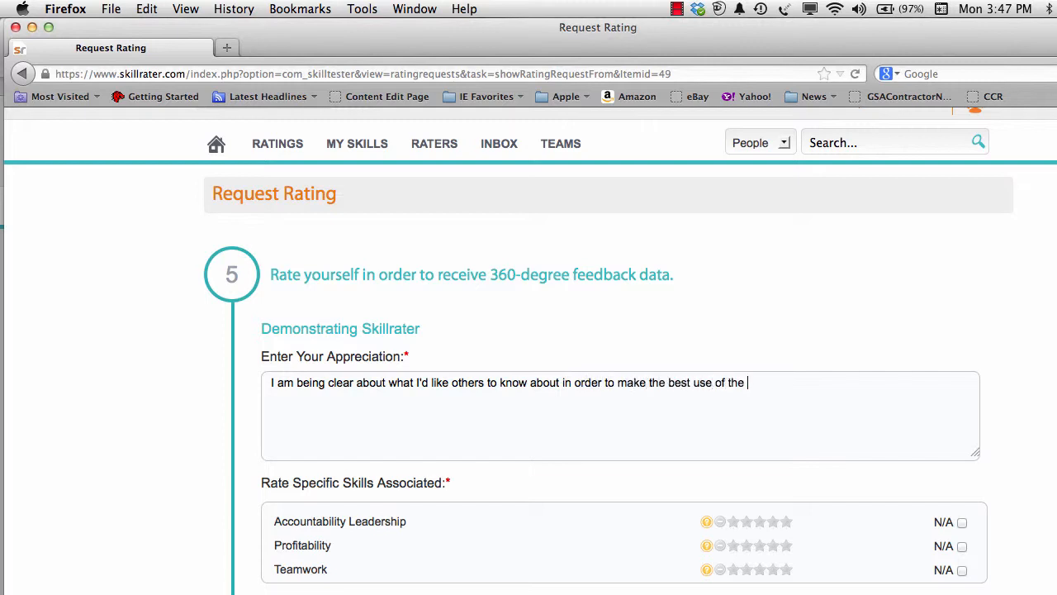
text(tool on a company team.)
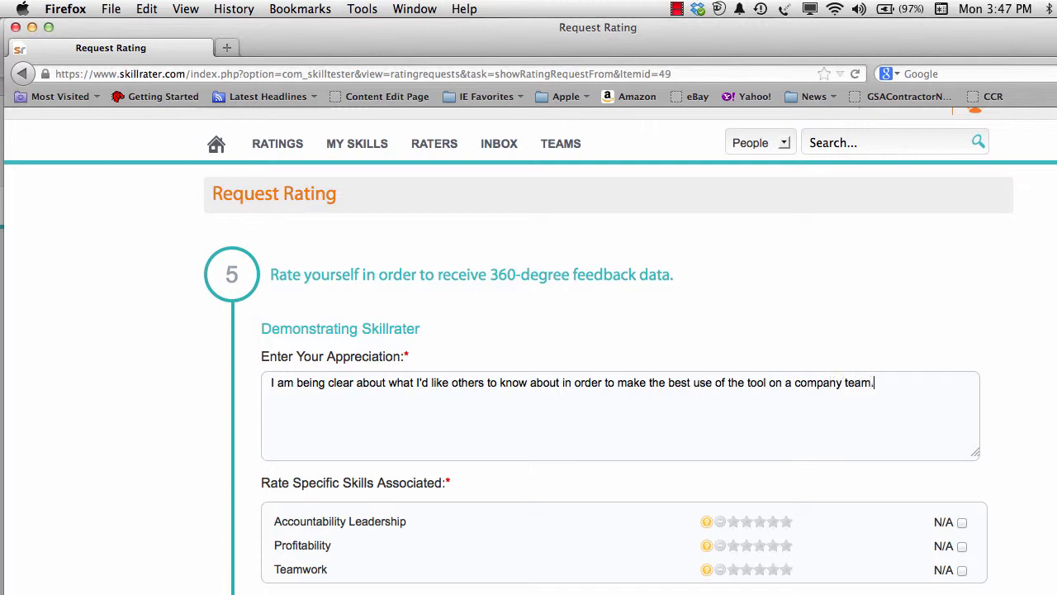
- Rate yourself four stars for Accountability Leadership and five stars each for Profitability and Teamwork
scroll(177, 471, down, 3)
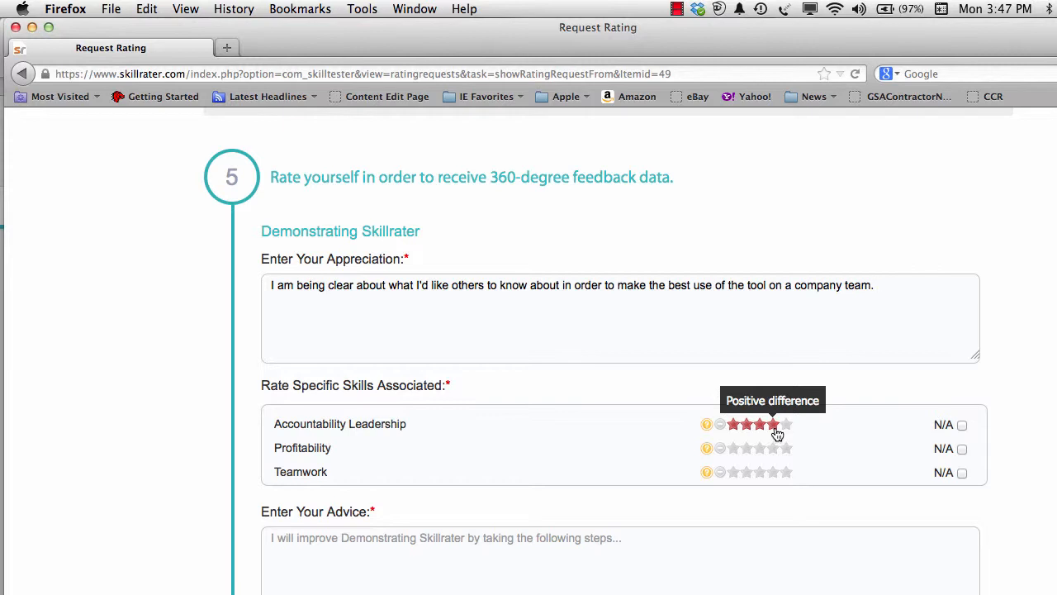
click(775, 426)
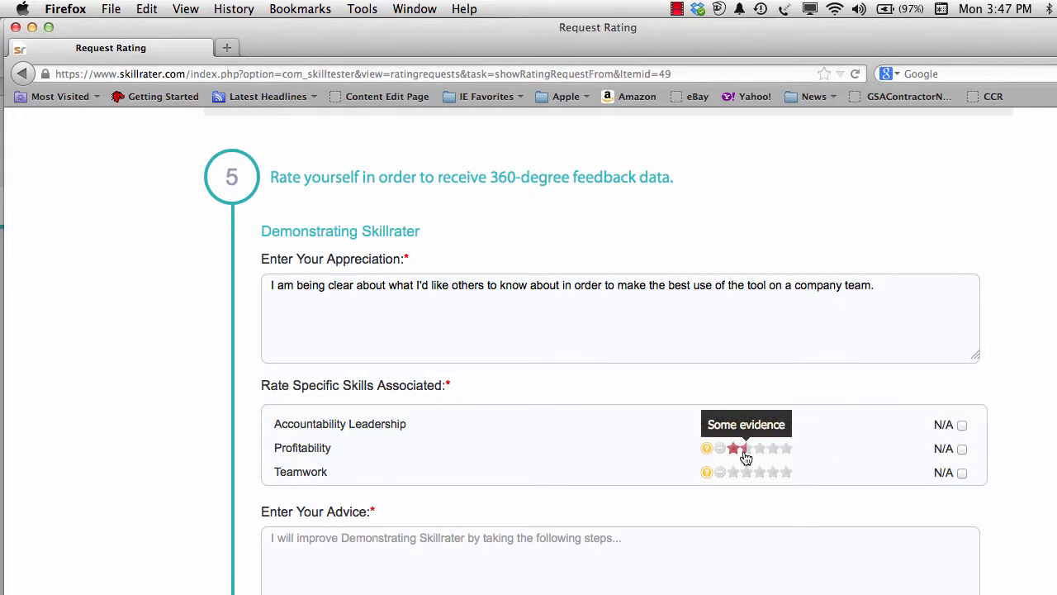
click(787, 450)
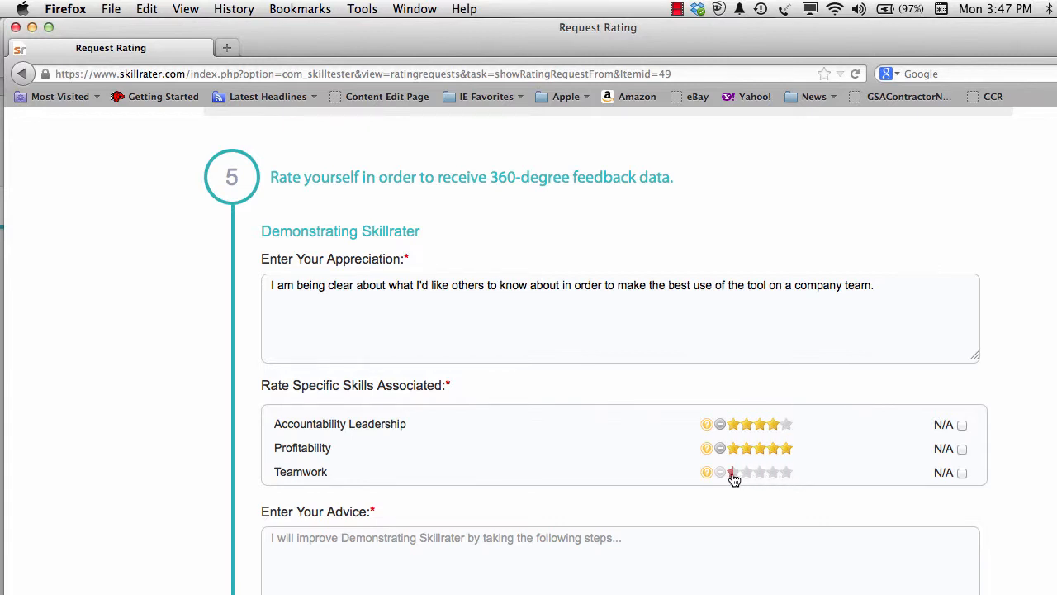
click(790, 477)
- Enter the advice "Ask for feedback from others as to whether or not I was clear in my instruction." and submit the self-rating
scroll(496, 541, down, 2)
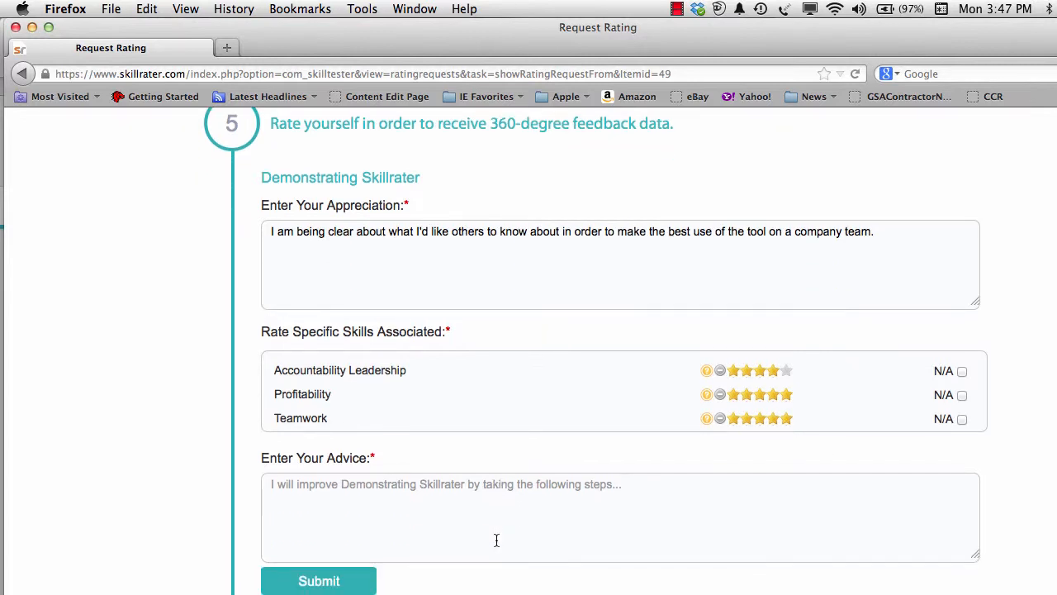
click(497, 524)
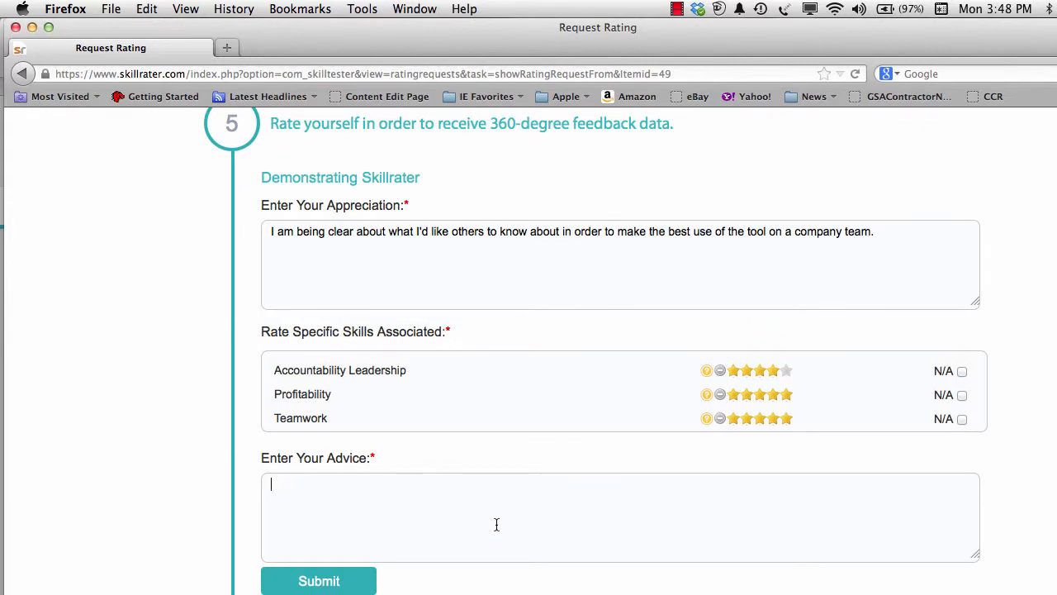
text(Ask for feedback from others )
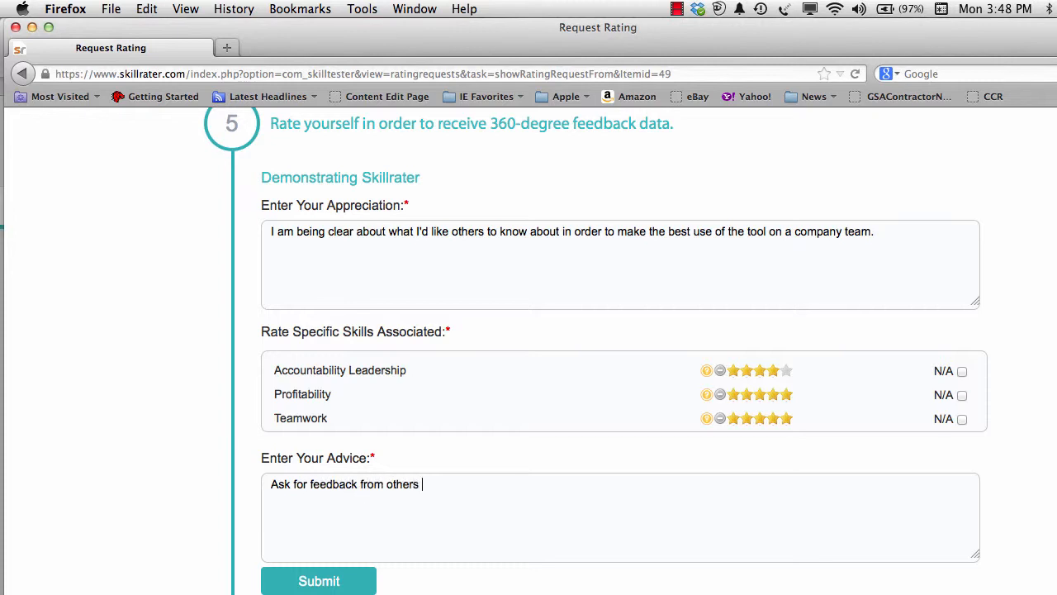
text(as to whether or not)
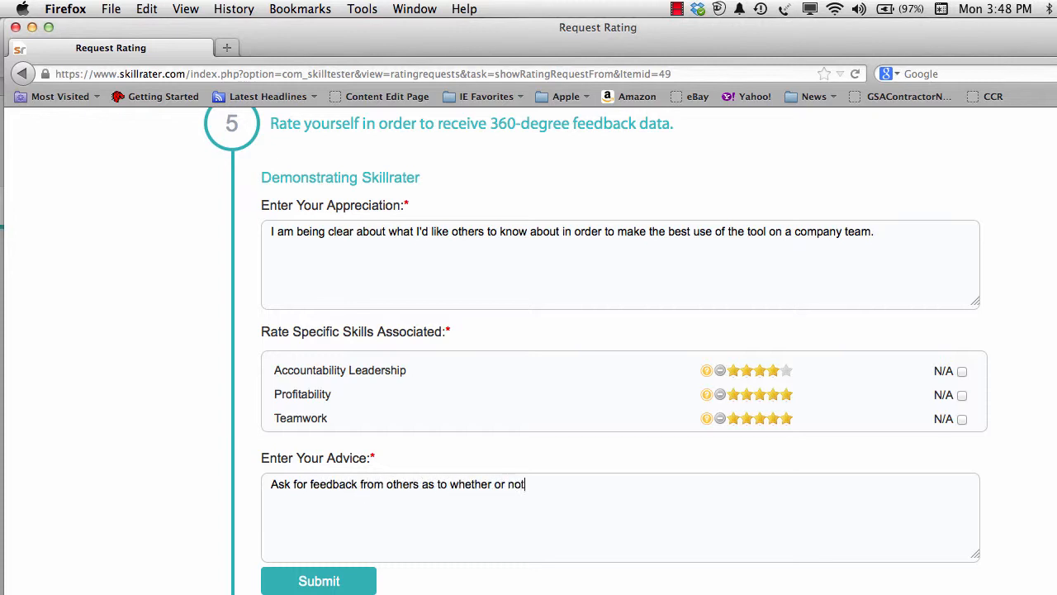
text( I was clear in my instruction)
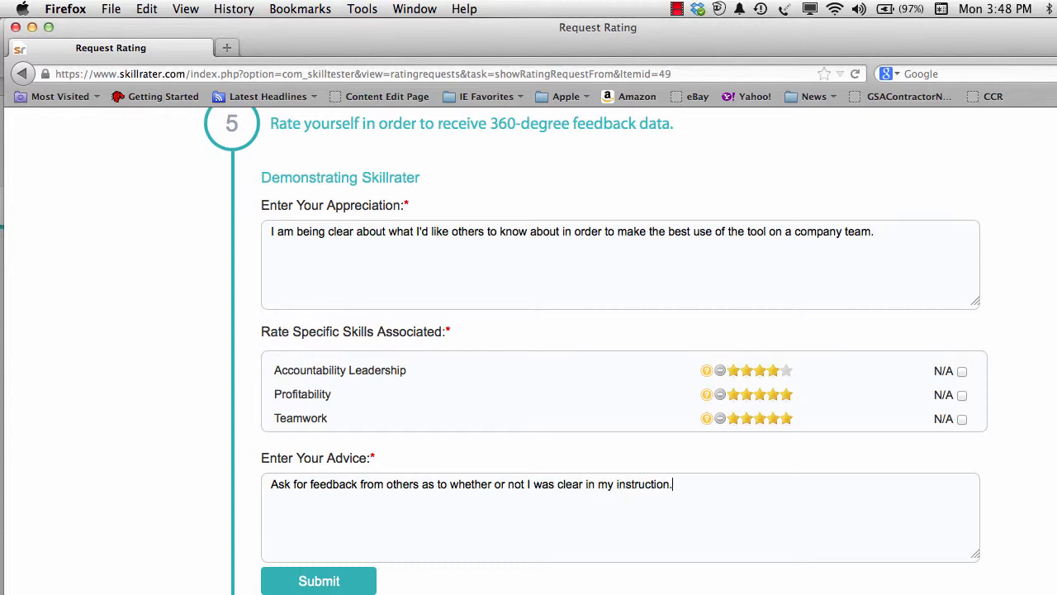
scroll(459, 528, down, 3)
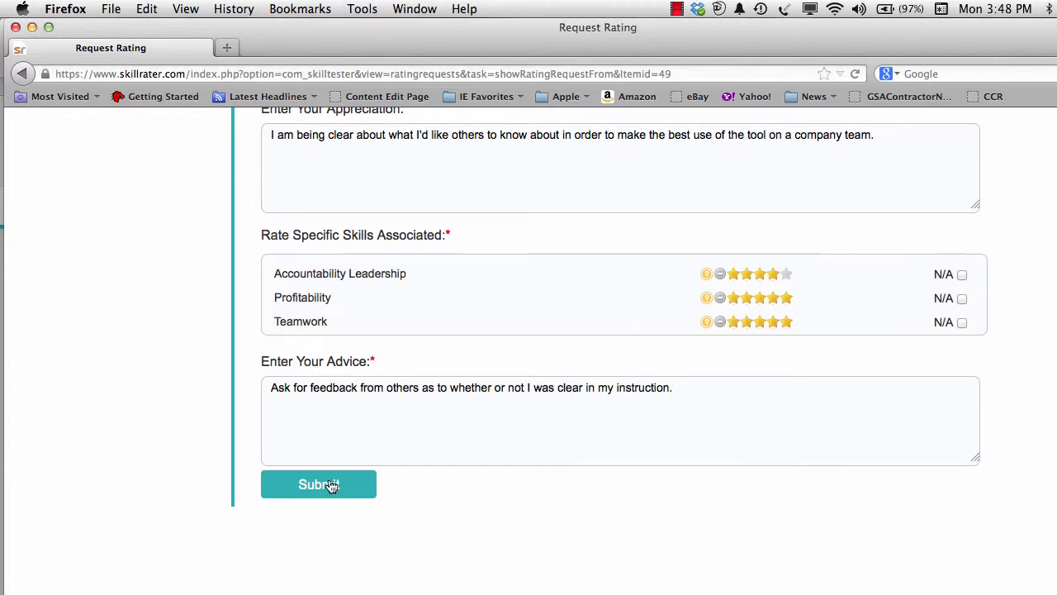
click(330, 485)
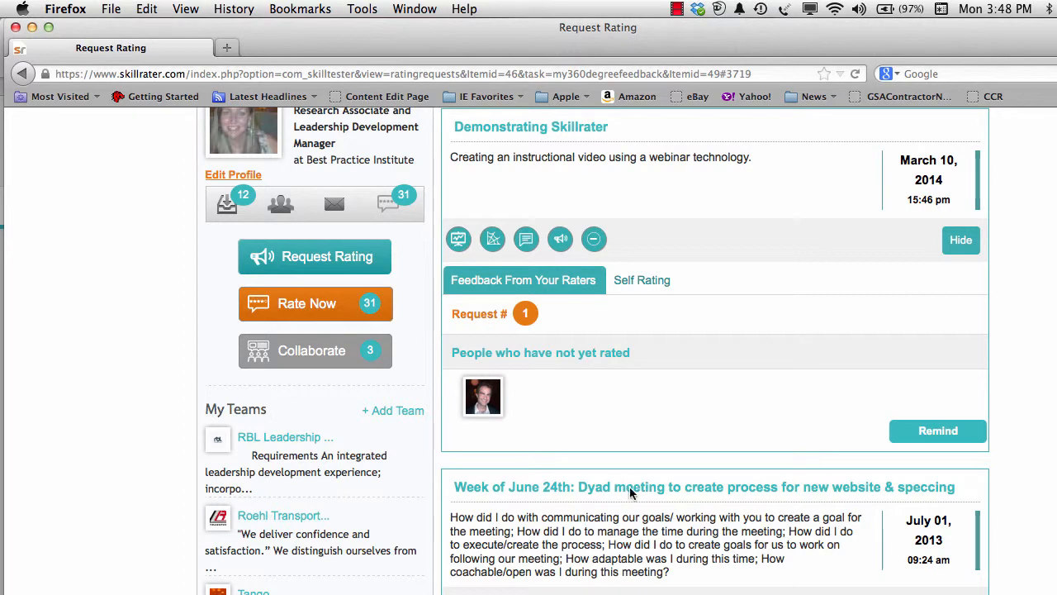
- Open the self-rating of the Demonstrating Skillrater request and review its appreciation, skill ratings and advice
click(635, 283)
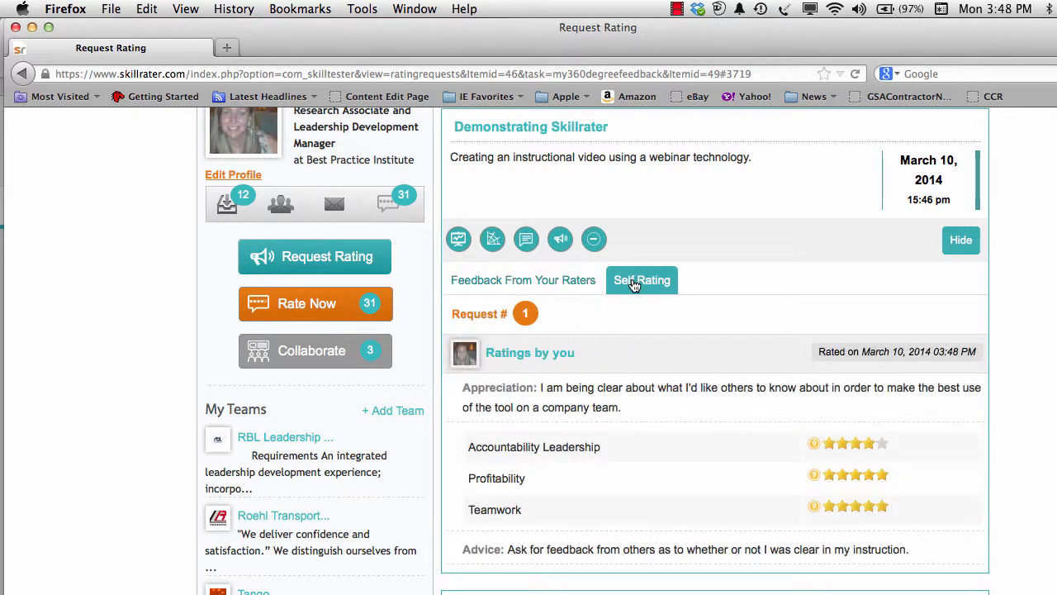
scroll(666, 467, down, 3)
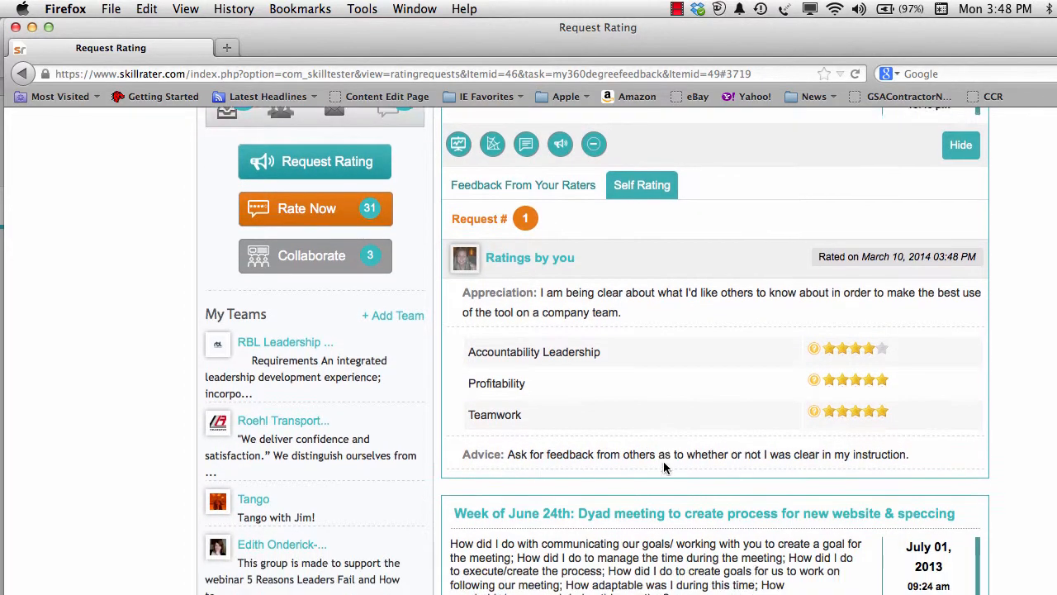
scroll(666, 467, up, 1)
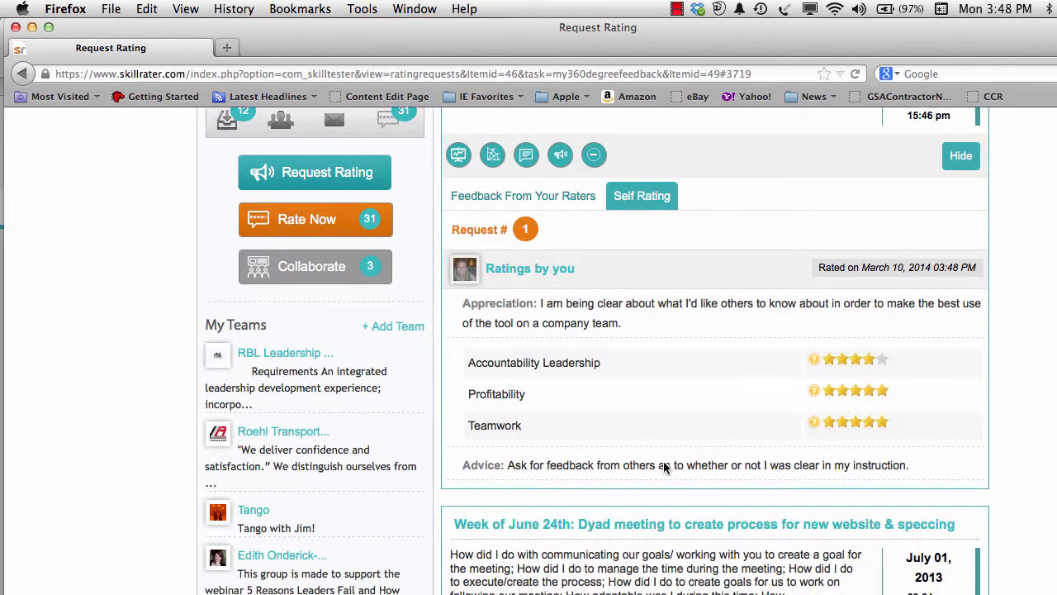
scroll(666, 467, down, 1)
scroll(665, 467, up, 3)
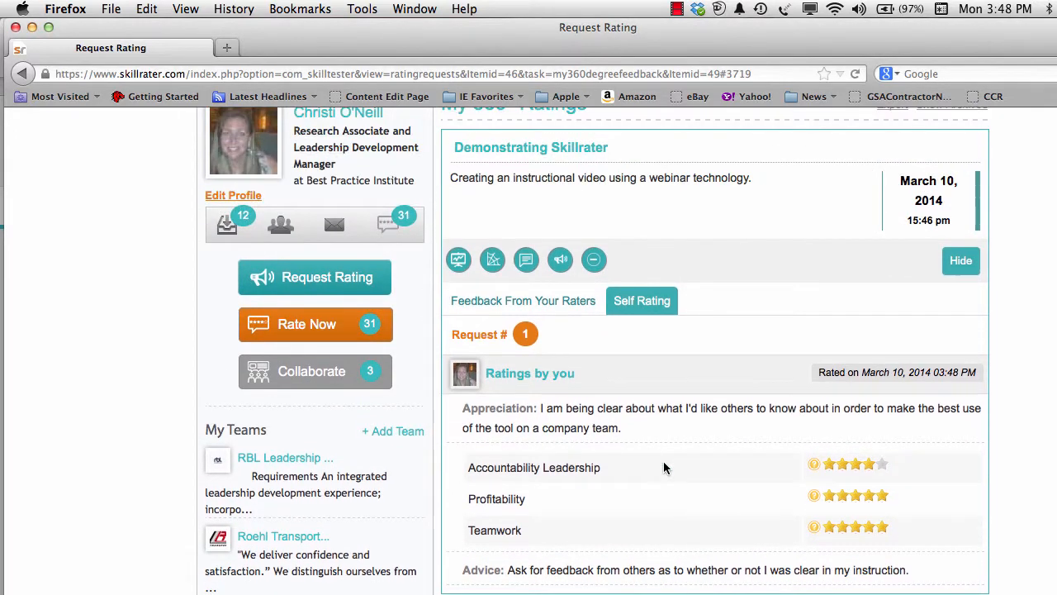
- View the spider chart and the skills chart for the Demonstrating Skillrater activity
click(492, 261)
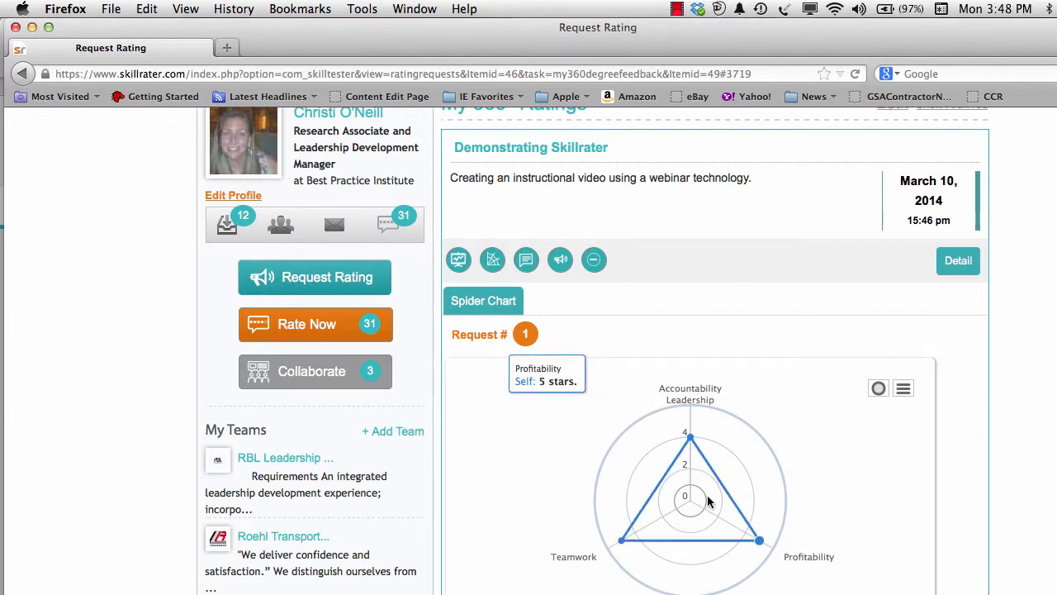
click(460, 271)
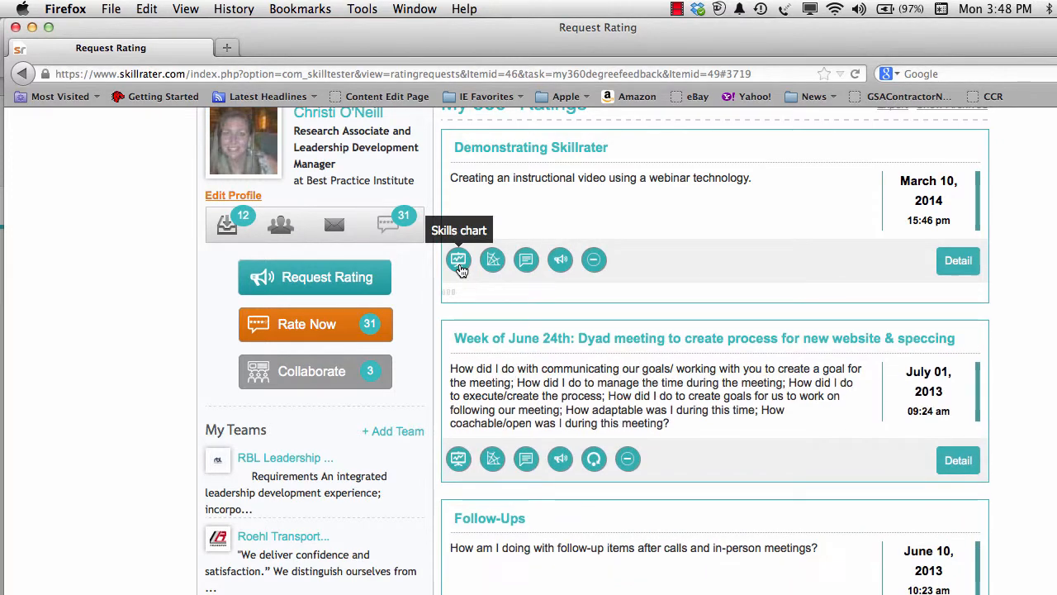
mouse_move(654, 384)
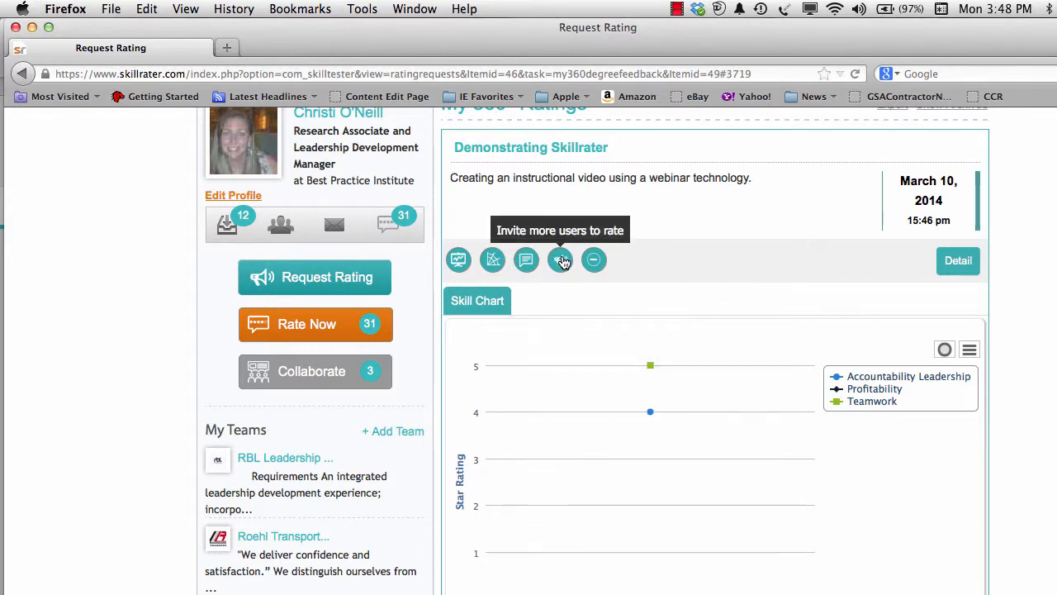
- View the comments on the Demonstrating Skillrater activity and read through the self-rating details
click(526, 263)
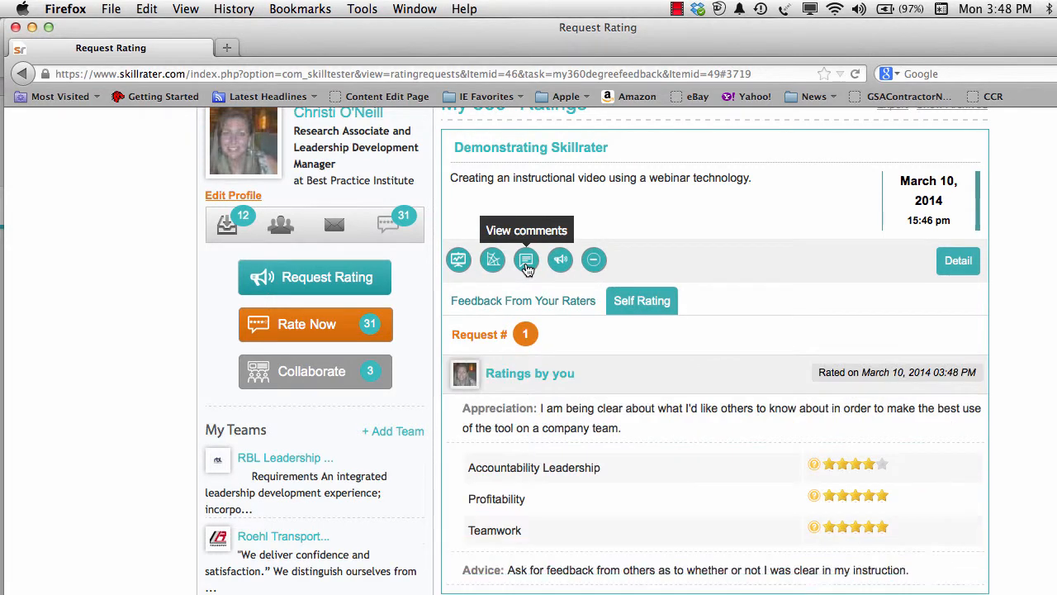
scroll(625, 429, down, 1)
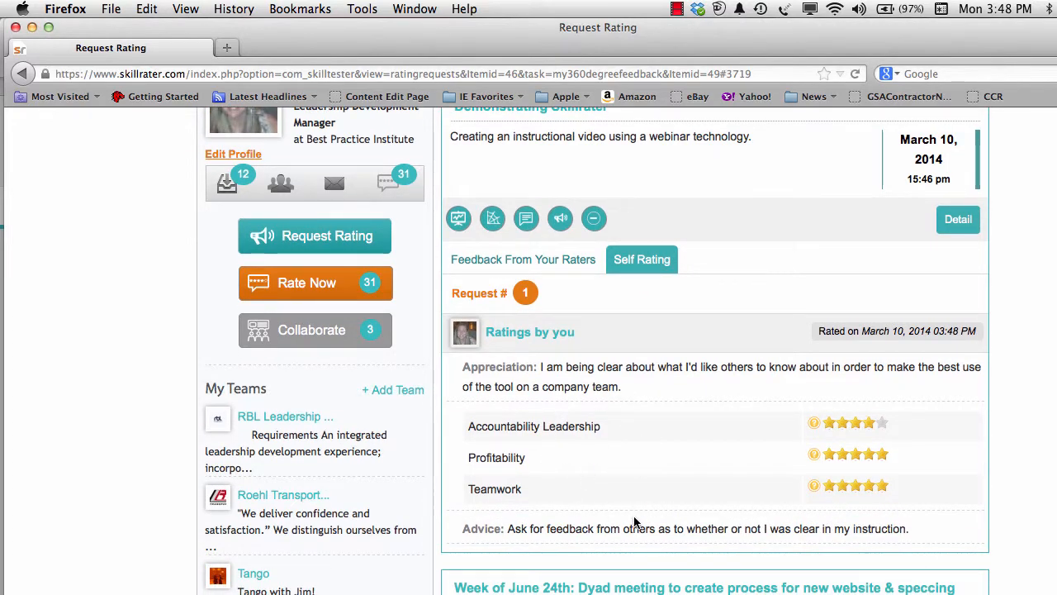
scroll(639, 507, up, 2)
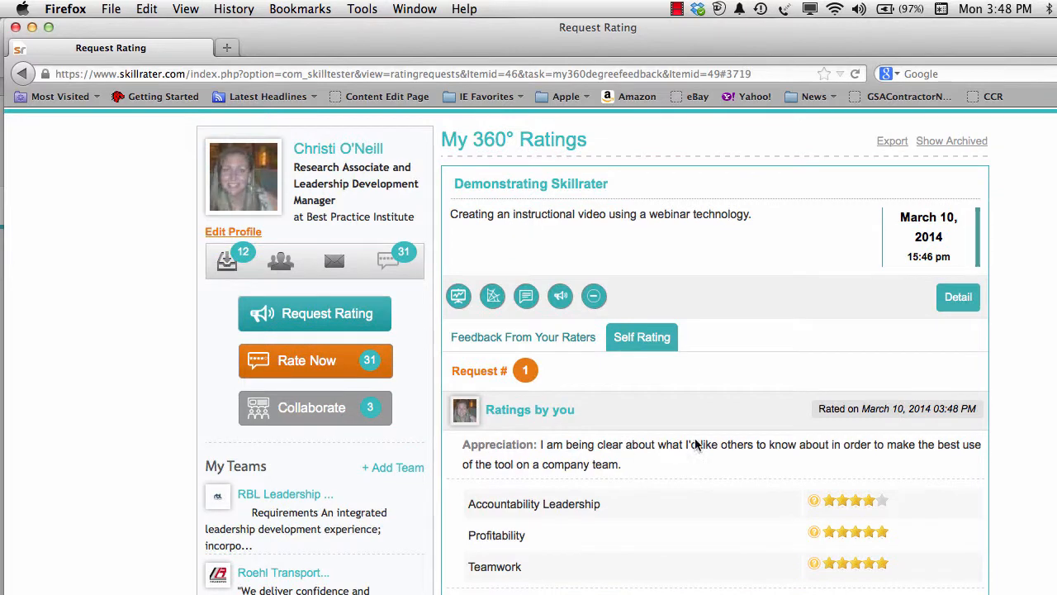
scroll(892, 476, down, 2)
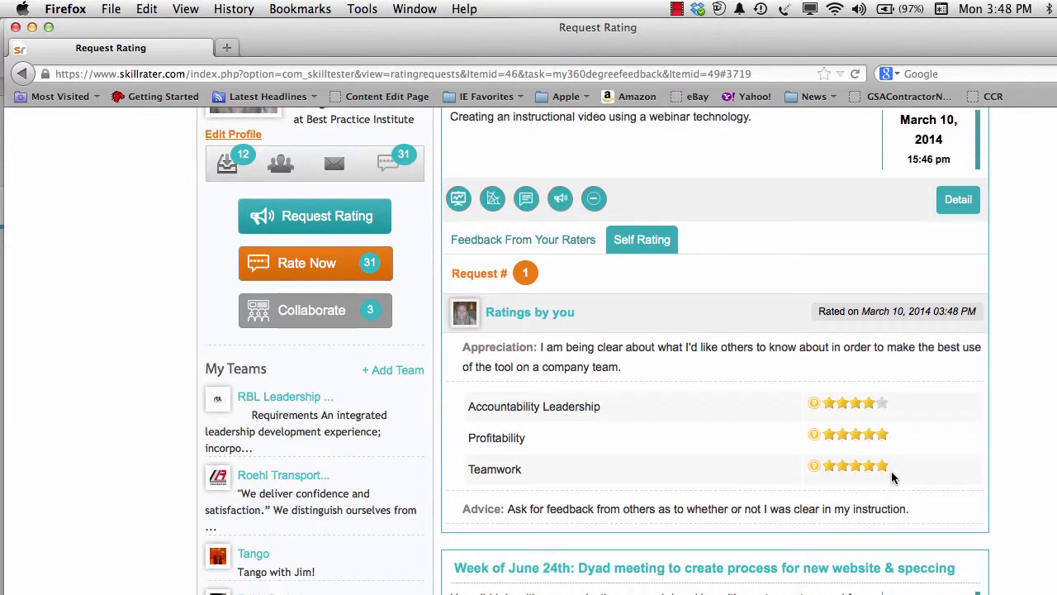
scroll(893, 477, up, 5)
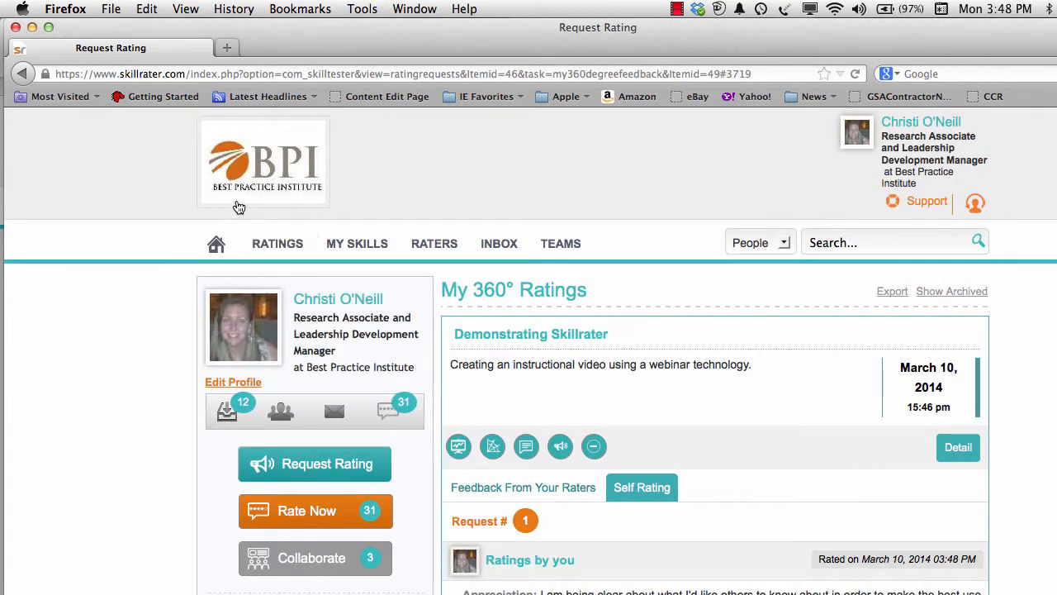
- Return to the home page, open the collaboration opportunities and review the first re-rated activity down to its comments field
click(216, 243)
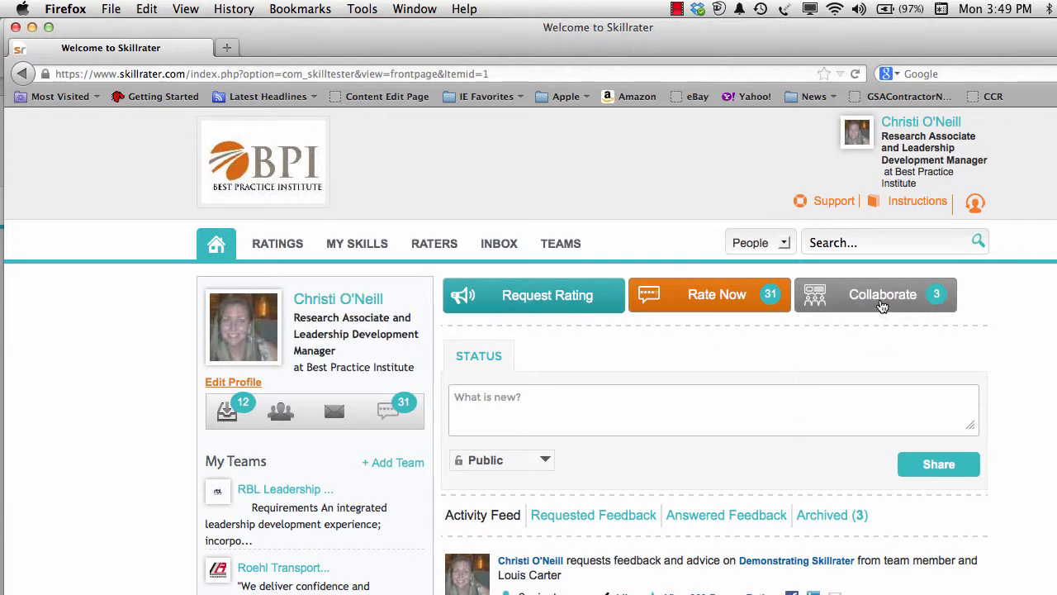
click(882, 305)
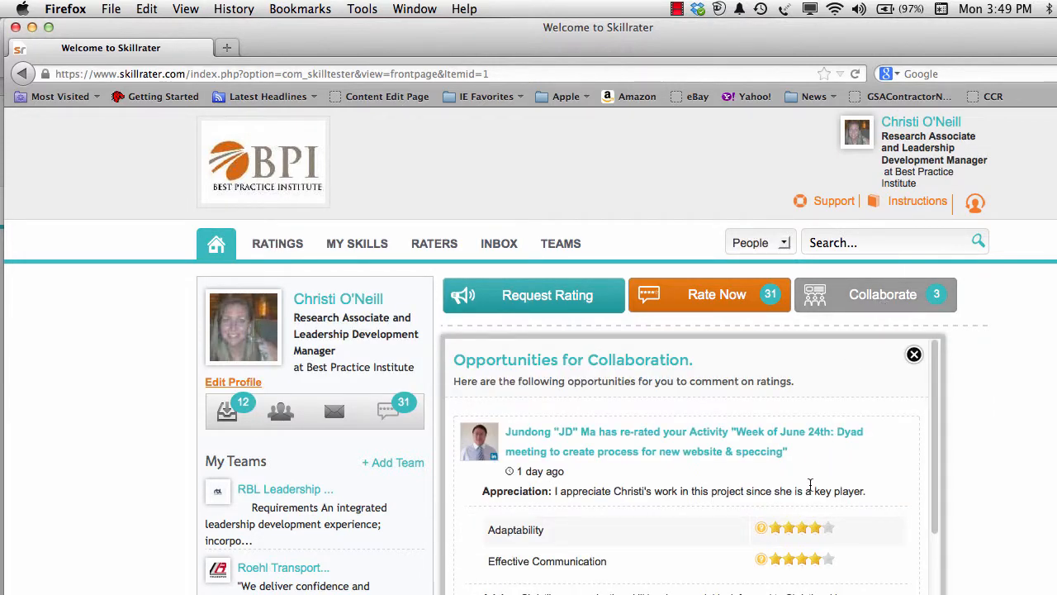
scroll(809, 491, down, 3)
scroll(809, 491, up, 2)
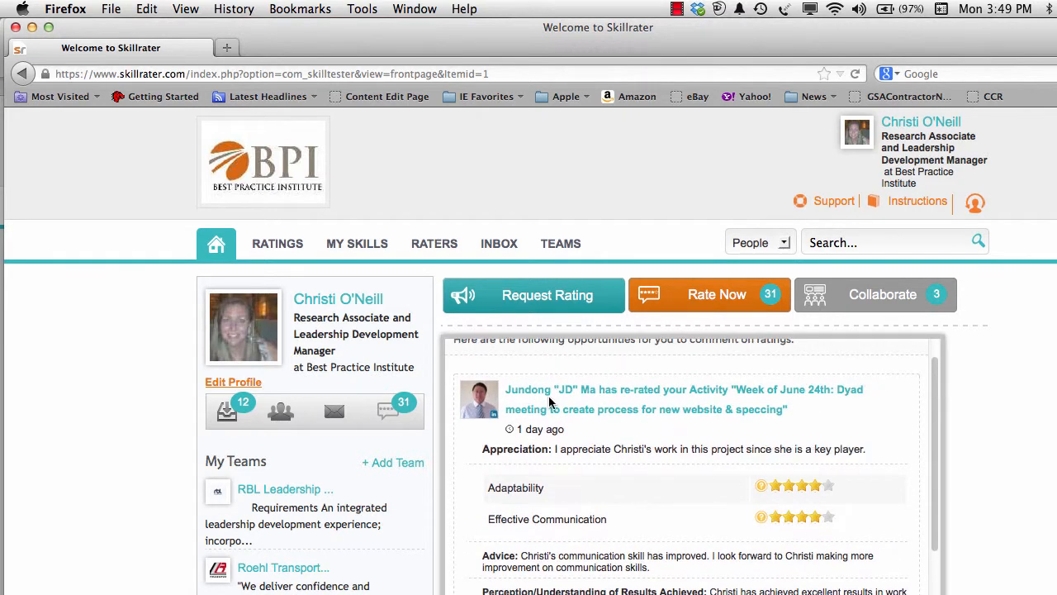
scroll(552, 402, down, 2)
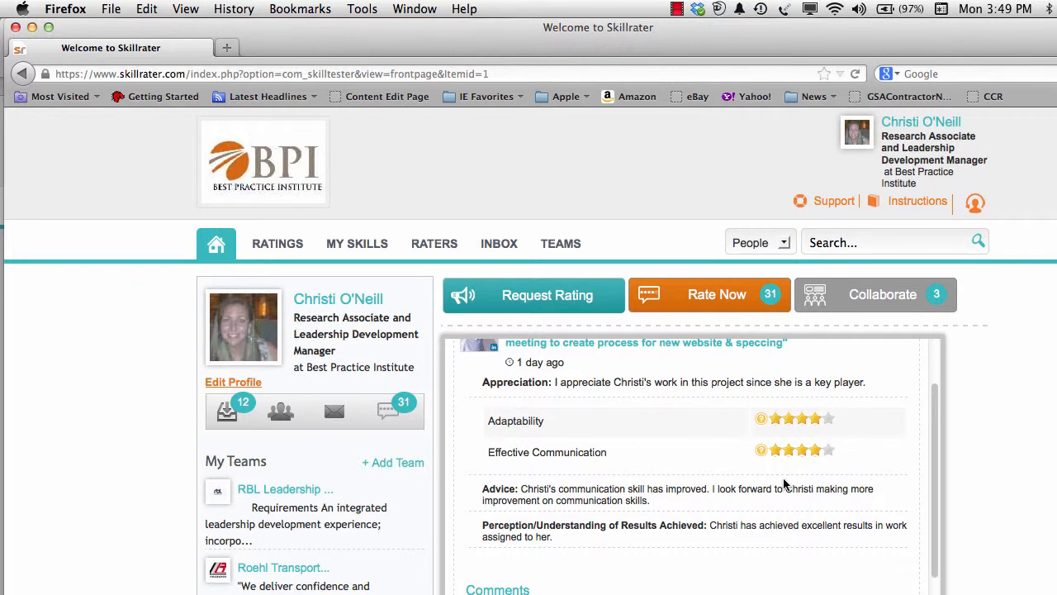
scroll(785, 483, down, 1)
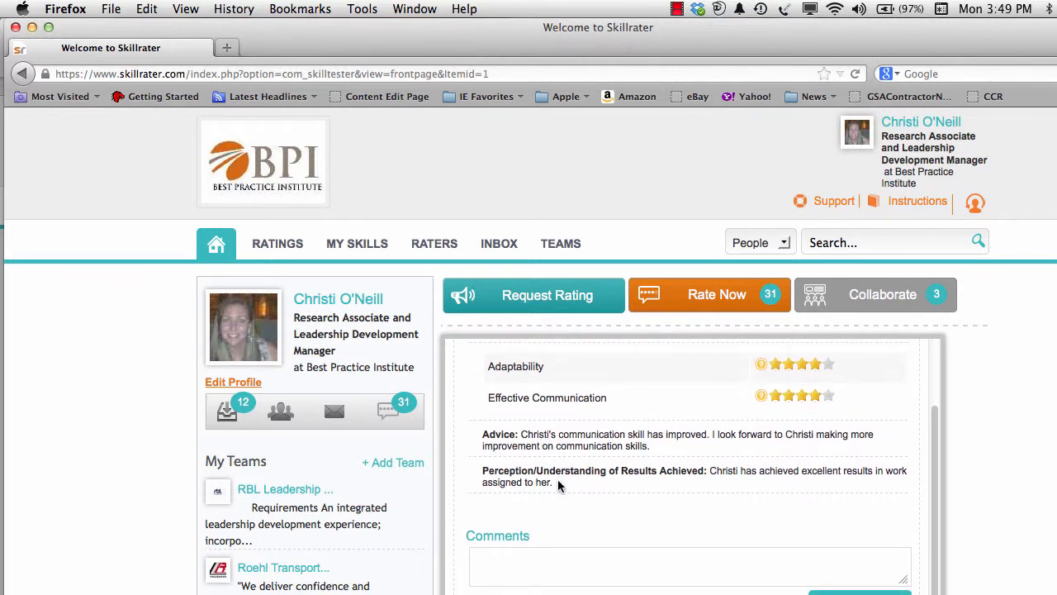
- Post the comment "Thank you - what could I really do better on effectively communicating?" on the first re-rated activity
scroll(559, 481, down, 1)
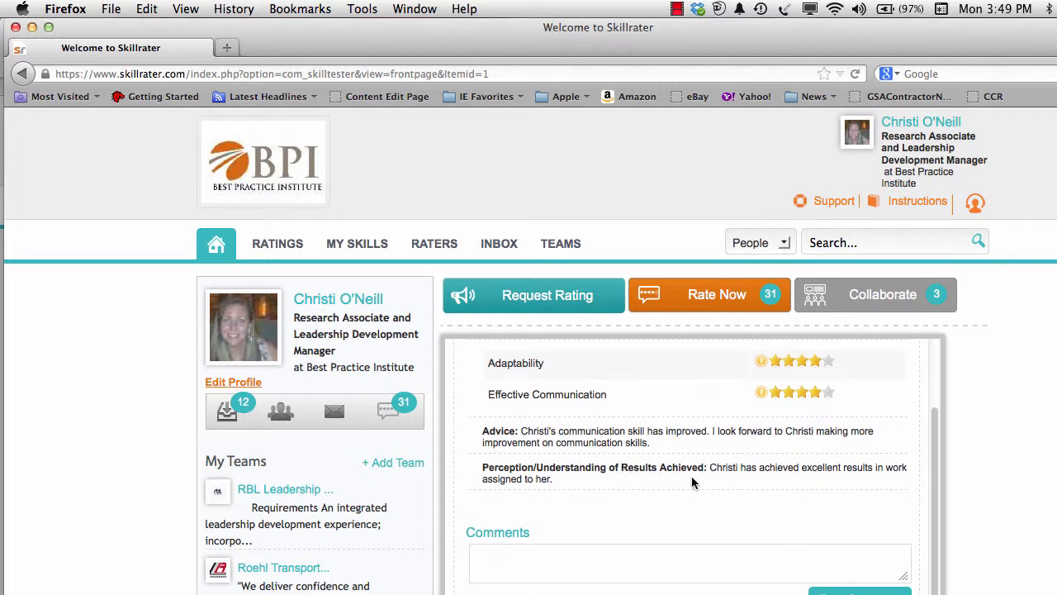
scroll(690, 483, down, 2)
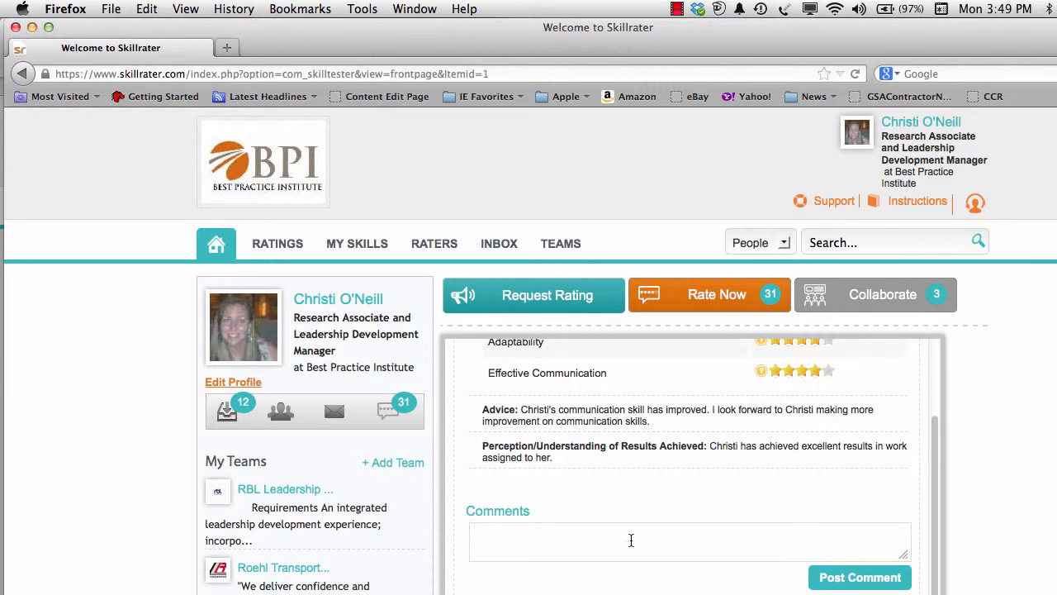
text(Thank you - what ciuld)
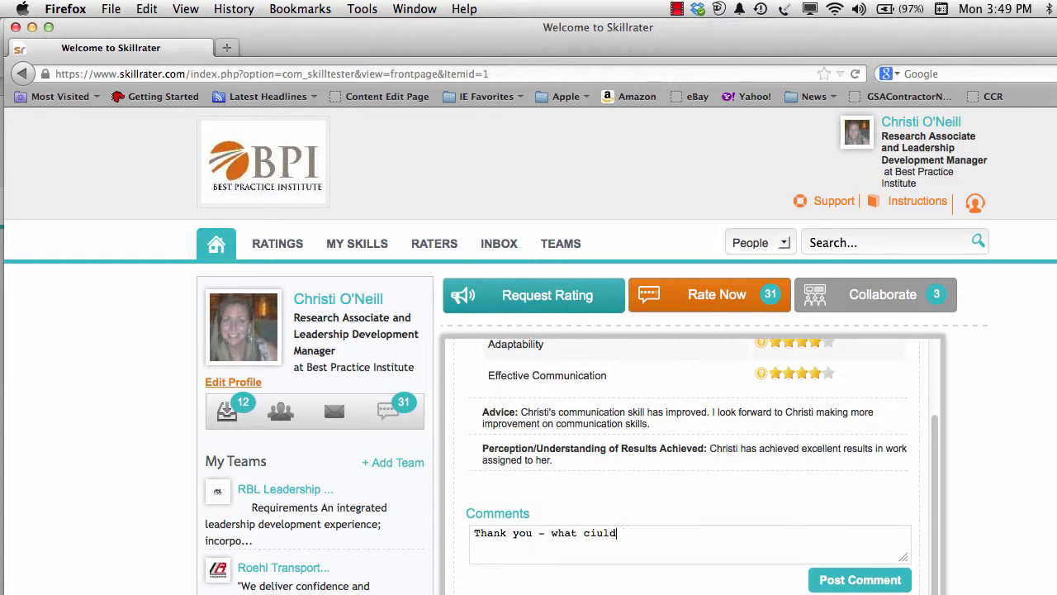
key(BackSpace)
key(BackSpace)
key(BackSpace)
key(BackSpace)
key(BackSpace)
text(could I really do better )
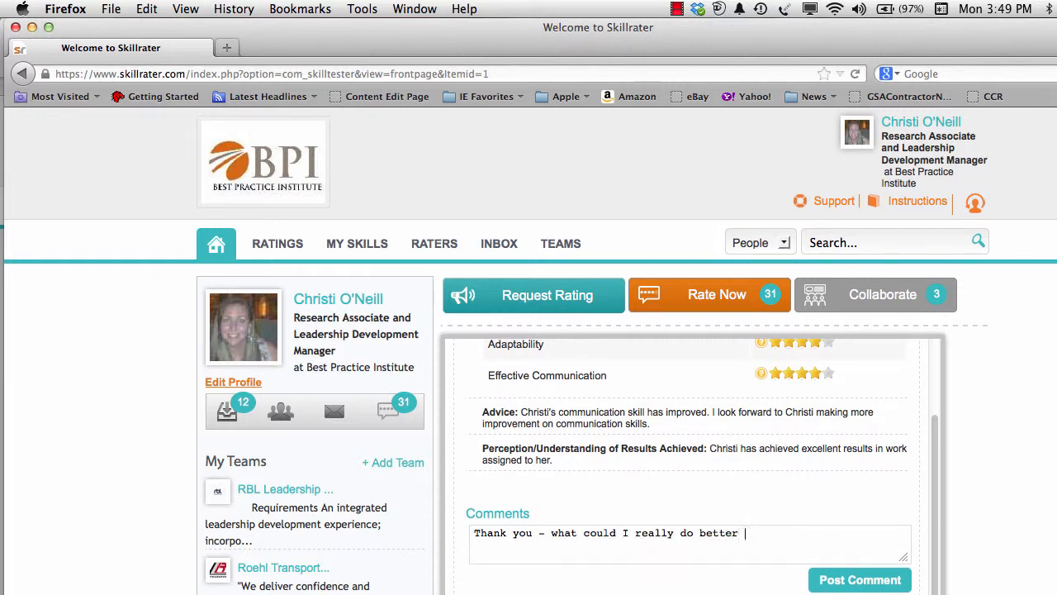
text(on effectively communicating)
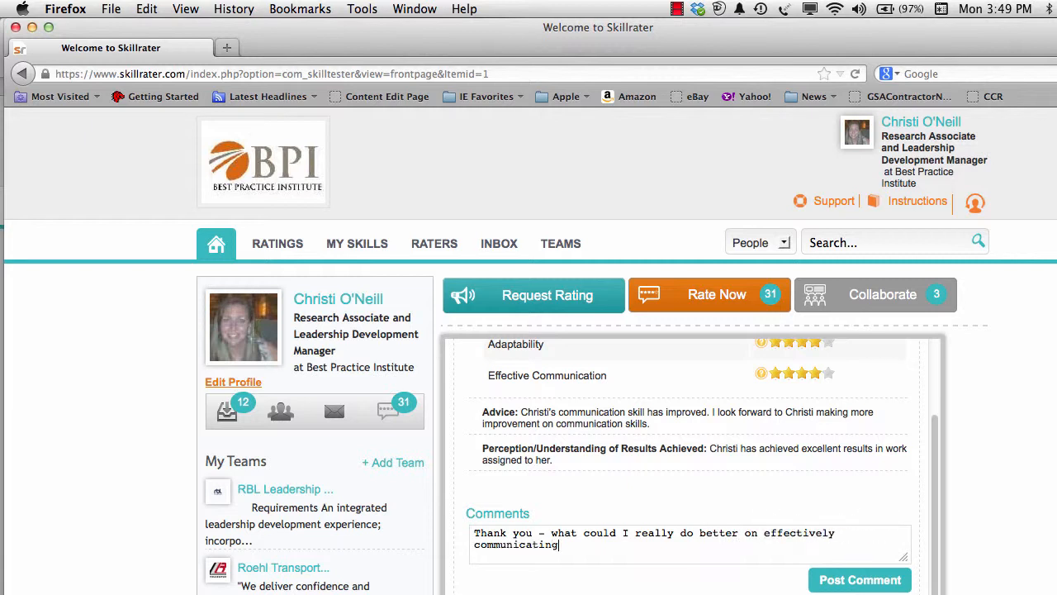
text(?)
click(836, 582)
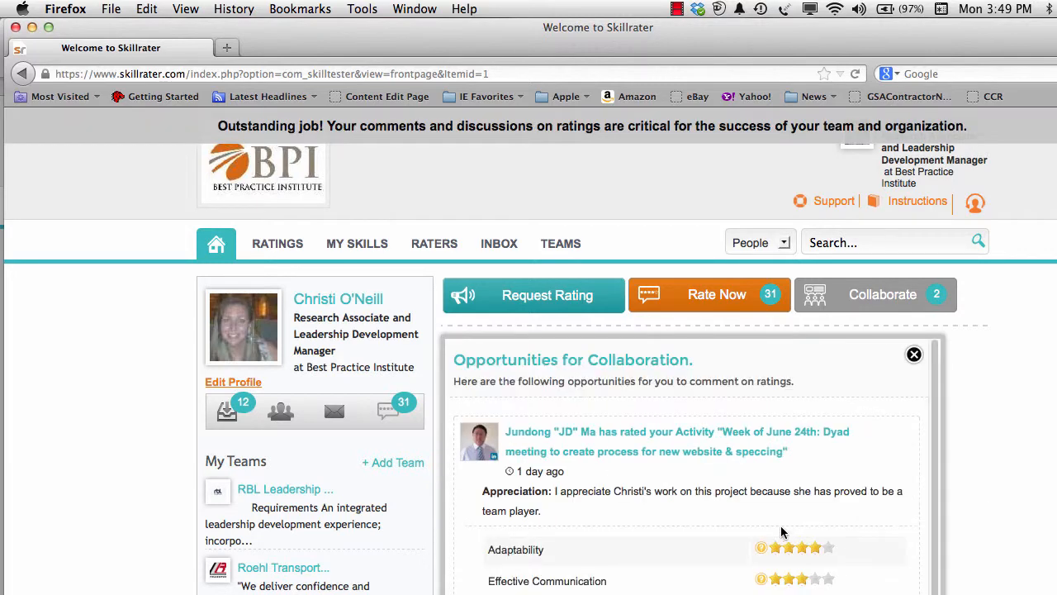
- Review the appreciation, skill ratings and advice on the activity "Week of June 24th: Dyad meeting to create process for new website & speccing"
scroll(781, 532, down, 3)
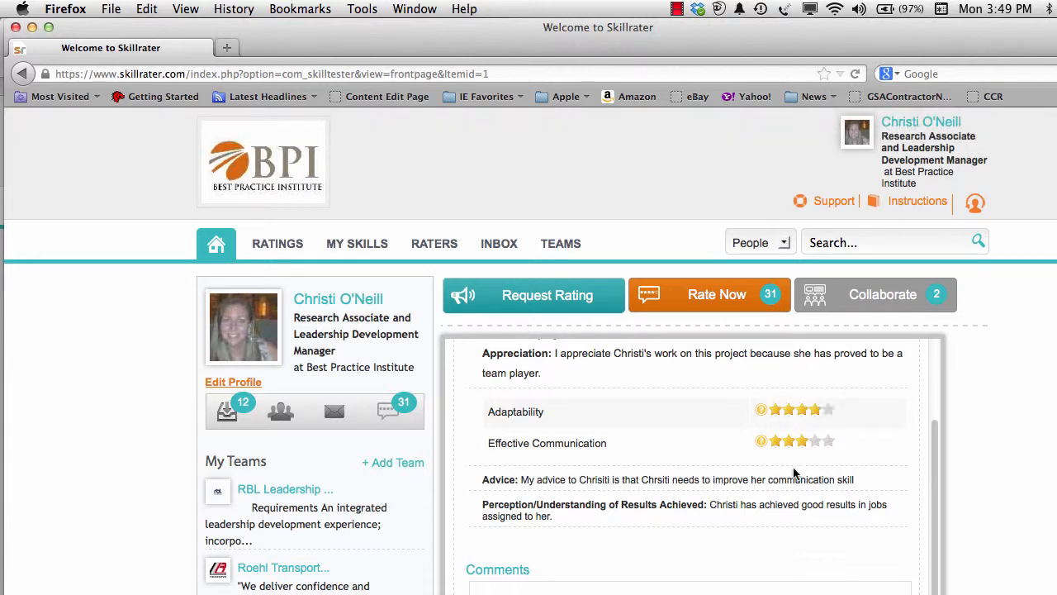
scroll(793, 471, down, 3)
scroll(793, 471, up, 3)
scroll(794, 468, up, 3)
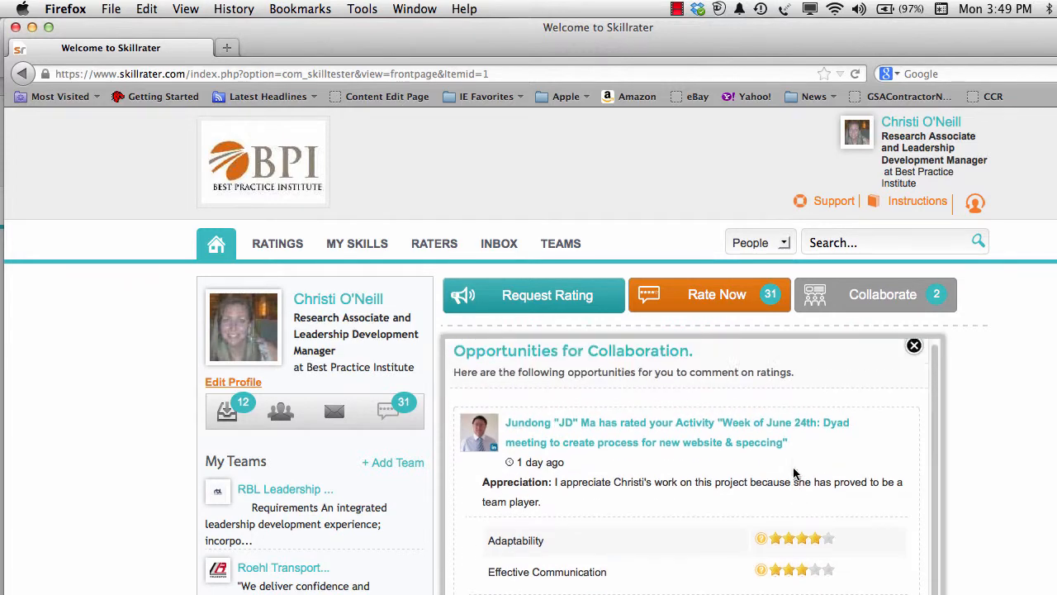
scroll(794, 474, down, 5)
scroll(794, 473, down, 5)
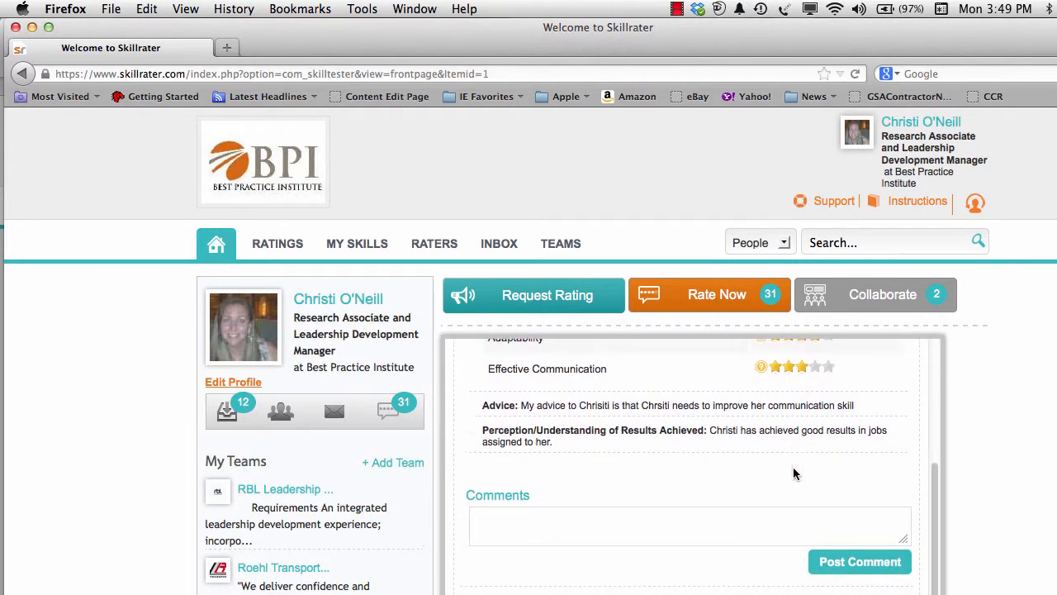
scroll(794, 473, up, 4)
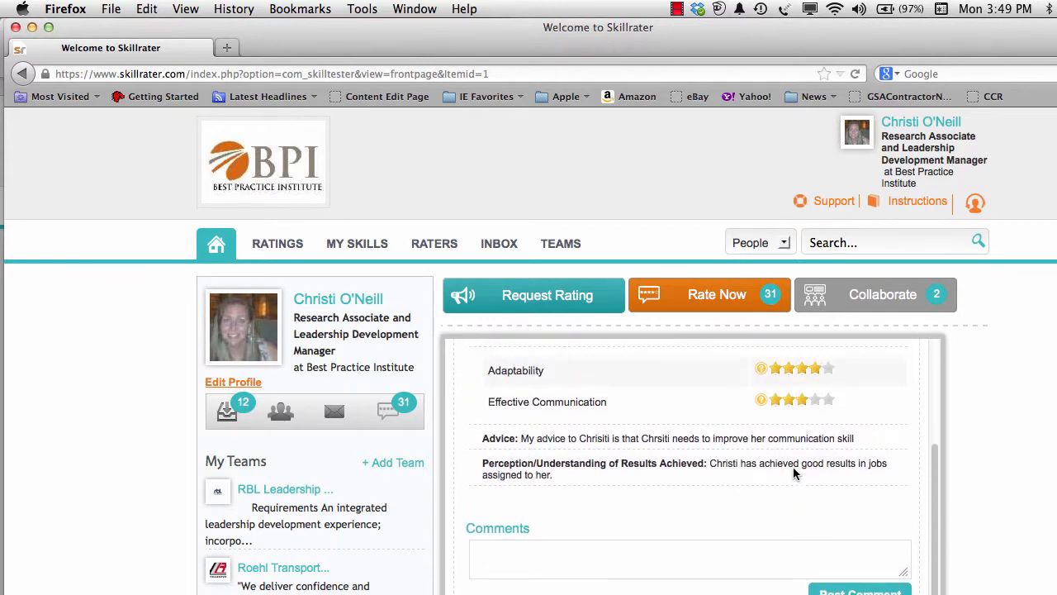
- Capture a screenshot of the collaboration area showing the Week of June 24th rating and its comments field
key(super+shift+4)
drag(439, 340, 972, 594)
scroll(775, 466, up, 5)
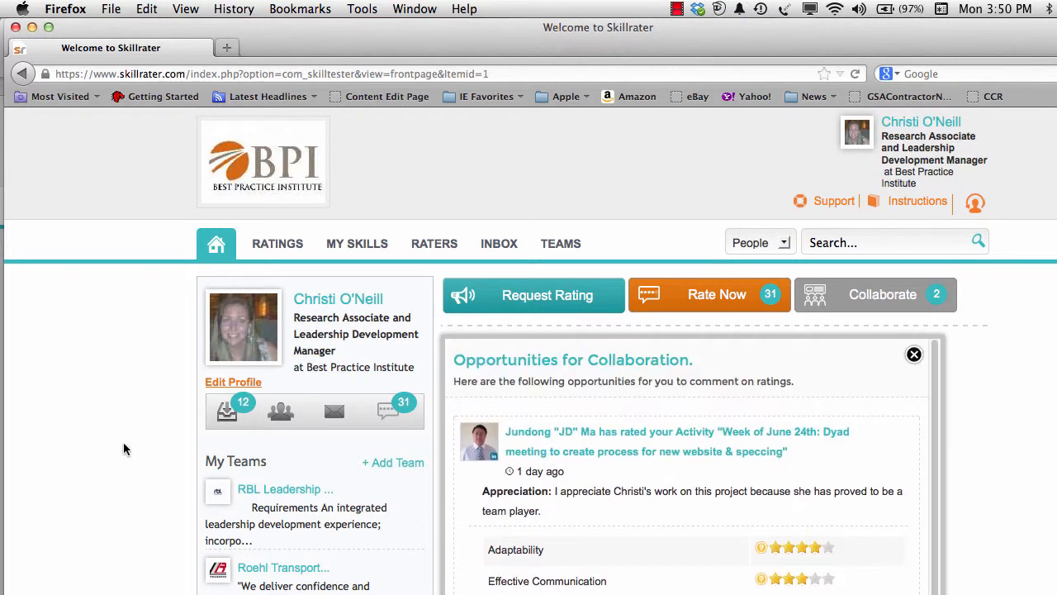
- Look through the home page down to the activity feed and open the BPI Team page from My Teams
scroll(124, 446, down, 4)
scroll(123, 449, down, 7)
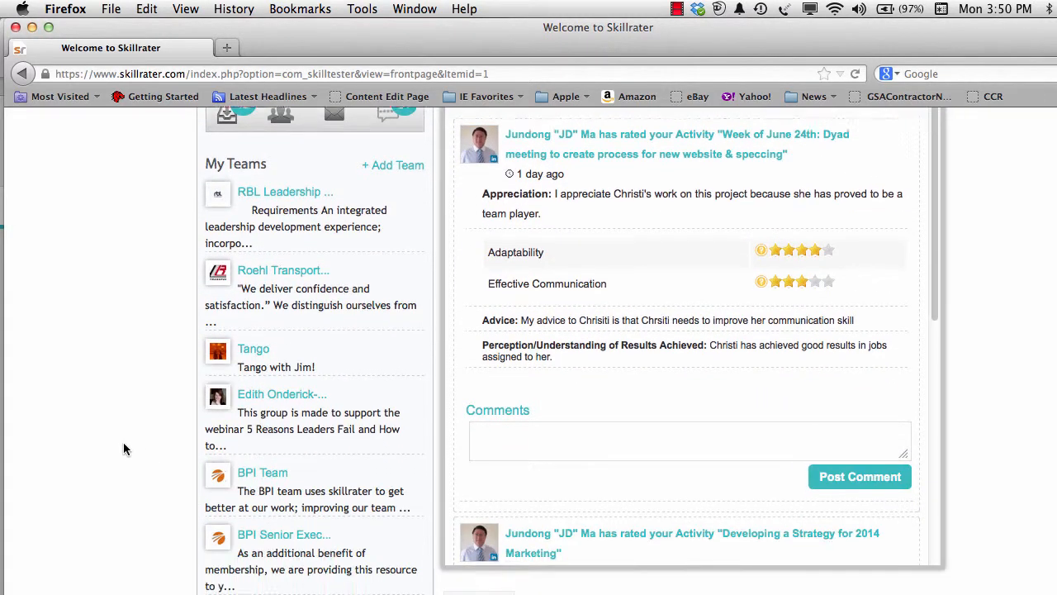
scroll(123, 449, down, 4)
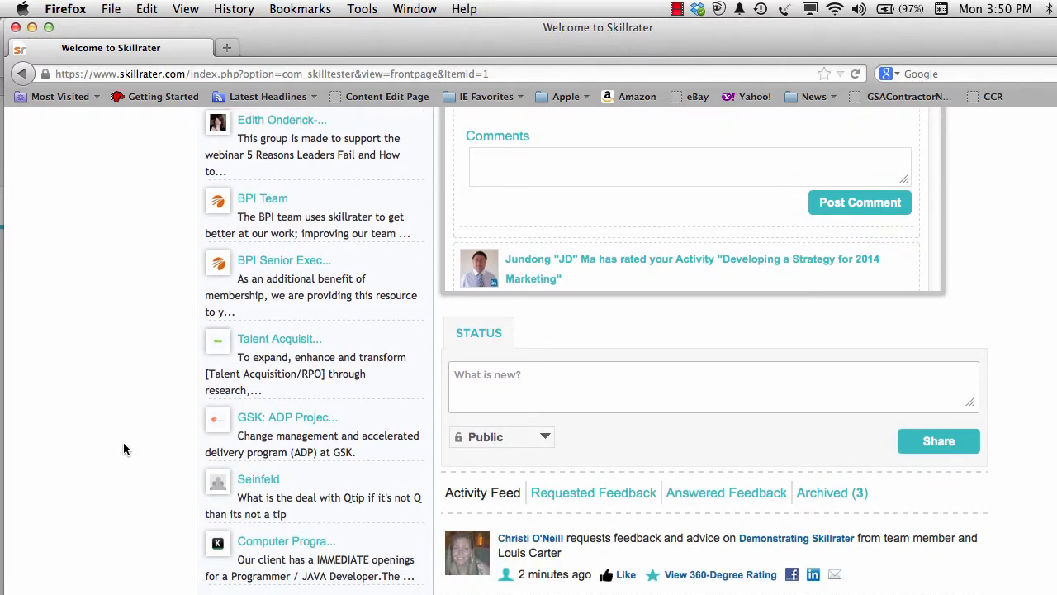
scroll(123, 449, up, 8)
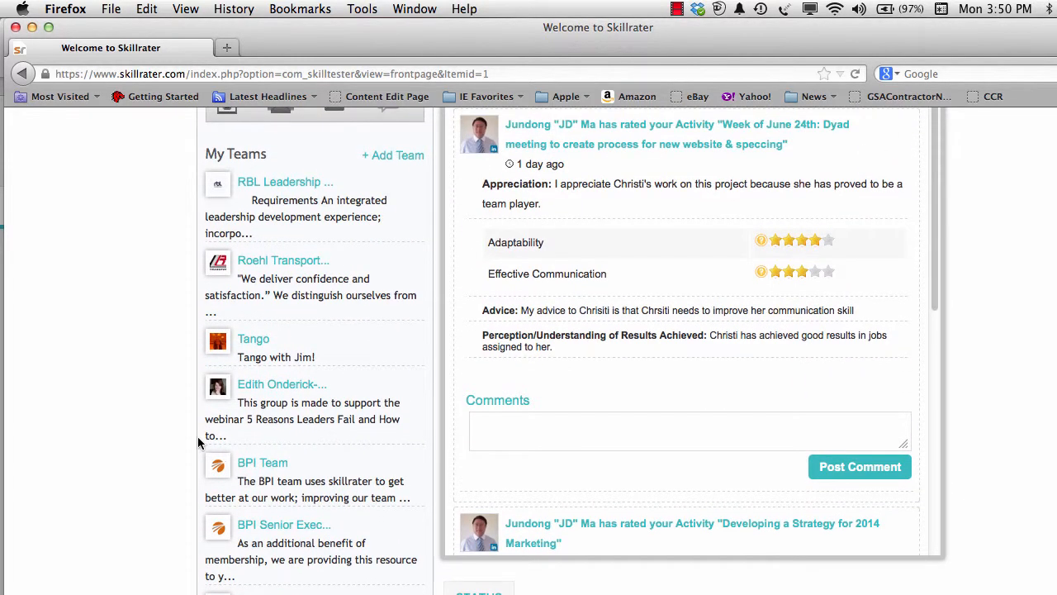
click(256, 463)
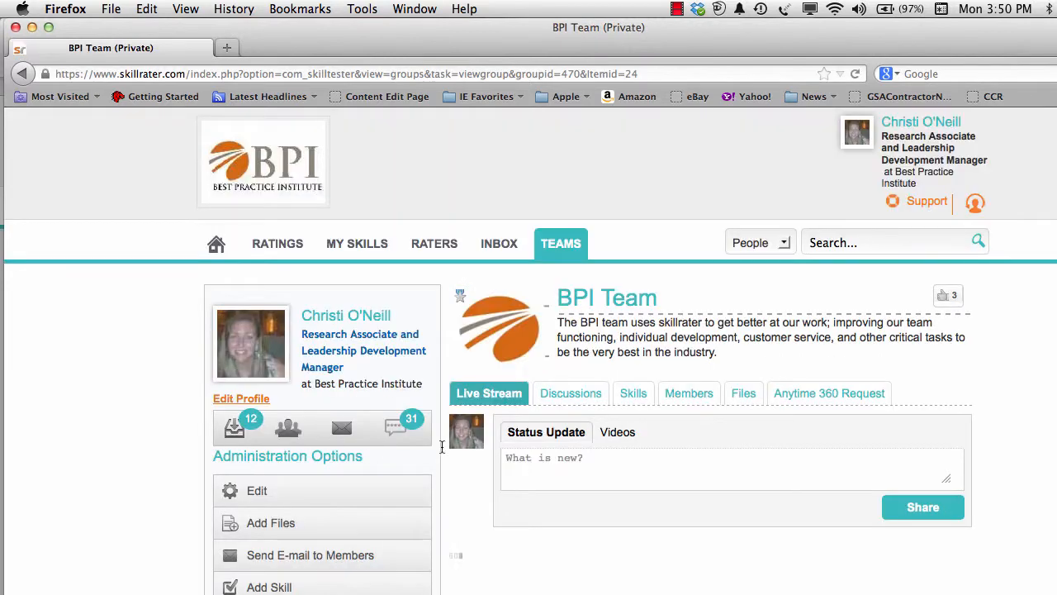
- View the BPI Team's live stream, discussions, members, files and Anytime 360 requests
scroll(748, 471, down, 2)
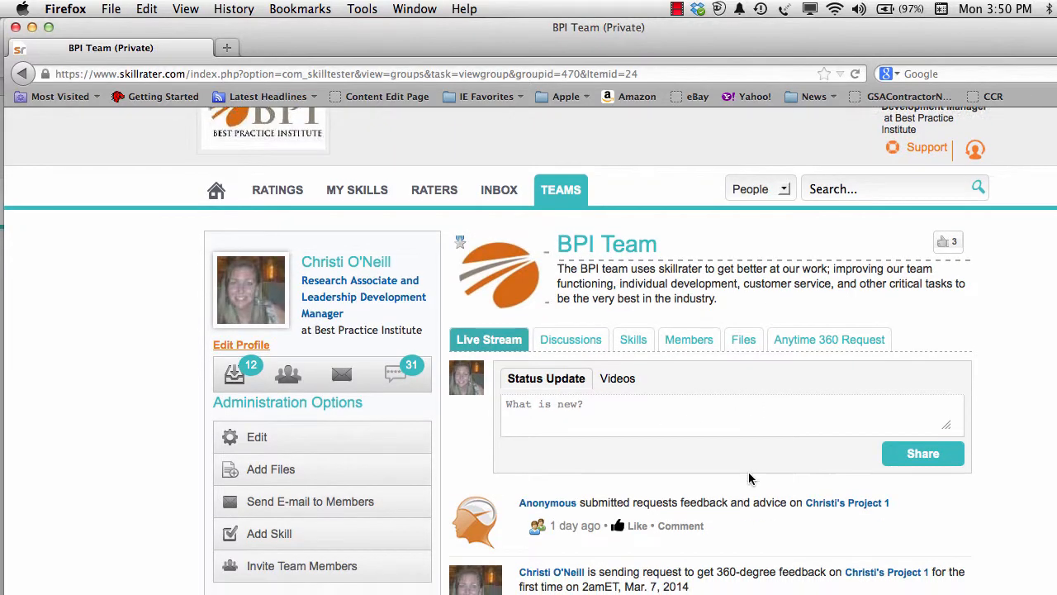
click(565, 334)
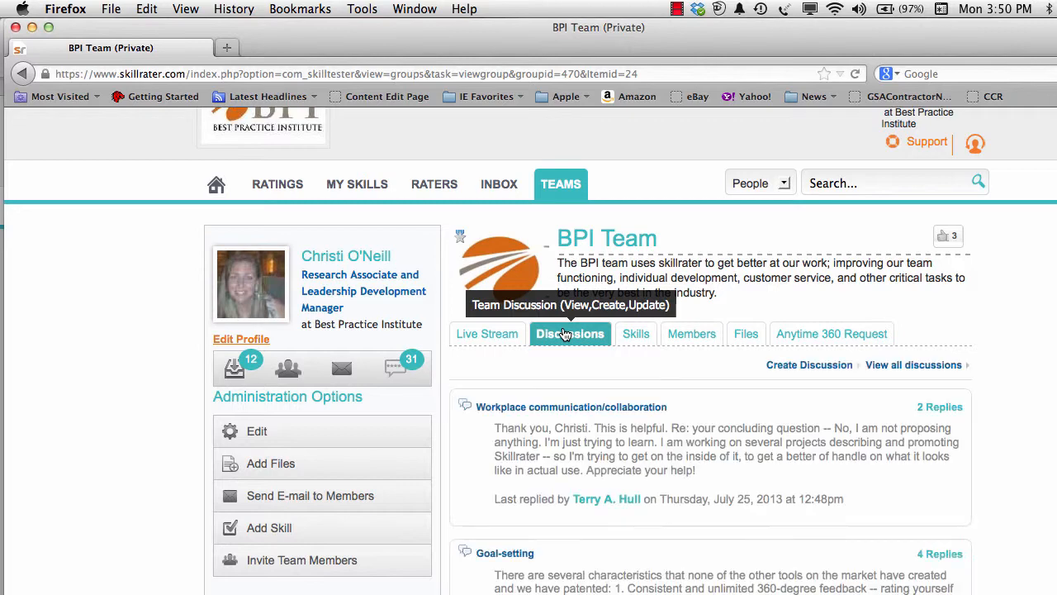
click(680, 334)
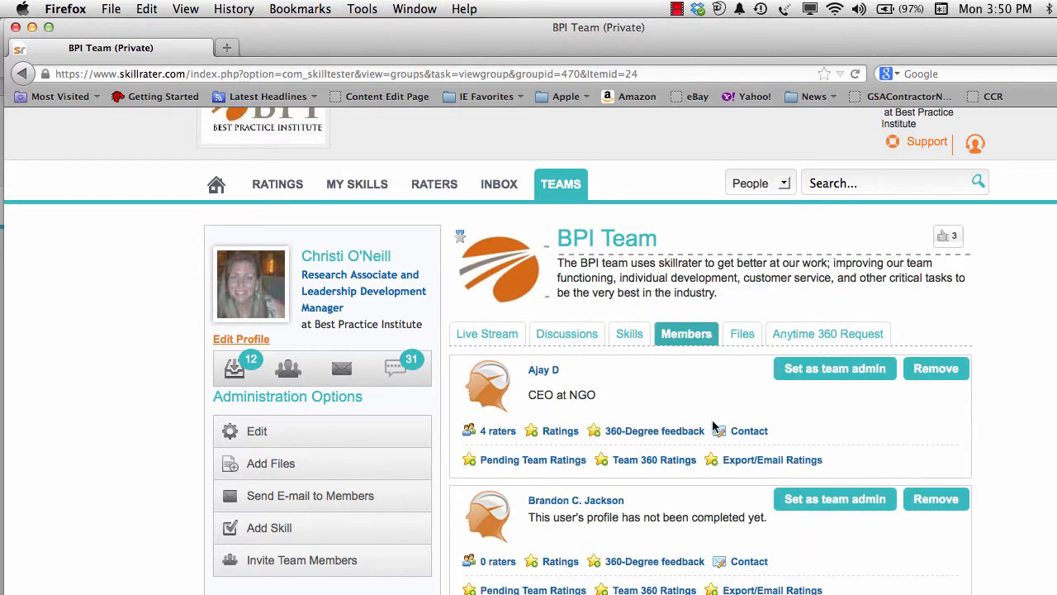
click(742, 338)
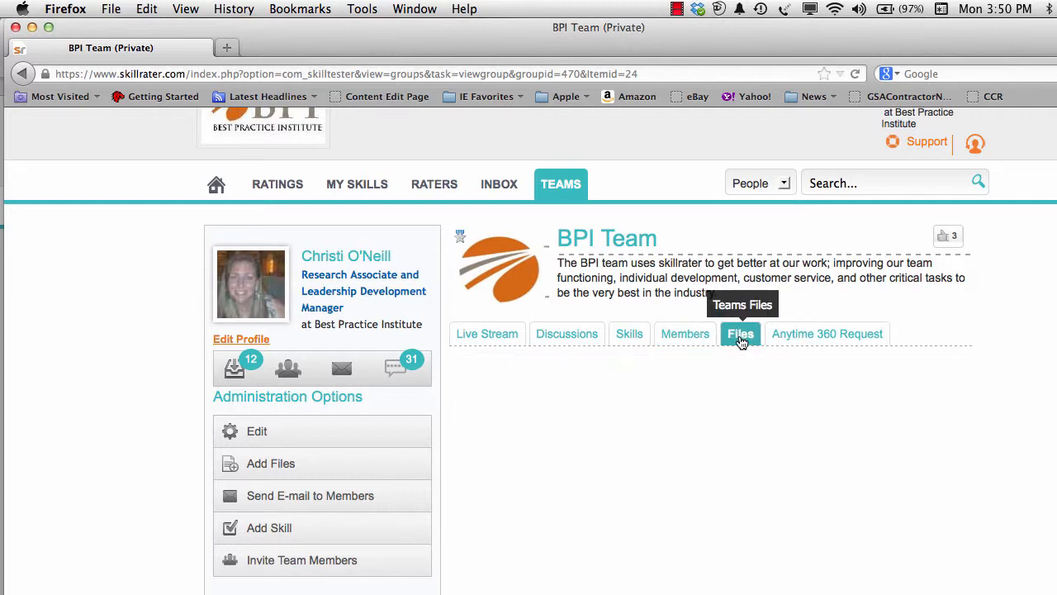
click(794, 337)
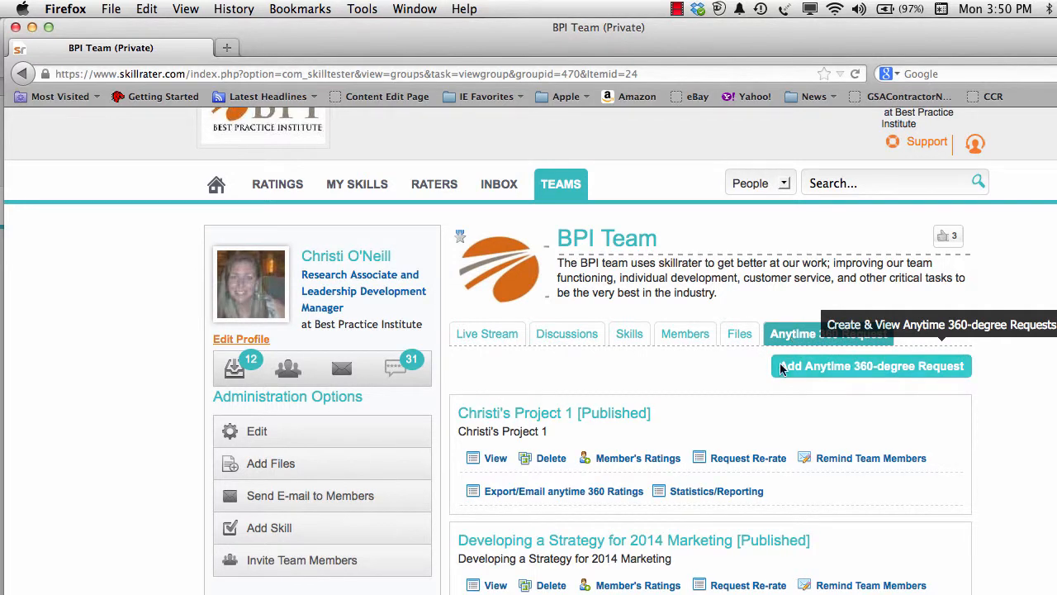
- Return to the BPI Team's live stream, look through its activities and open the team's files
click(486, 341)
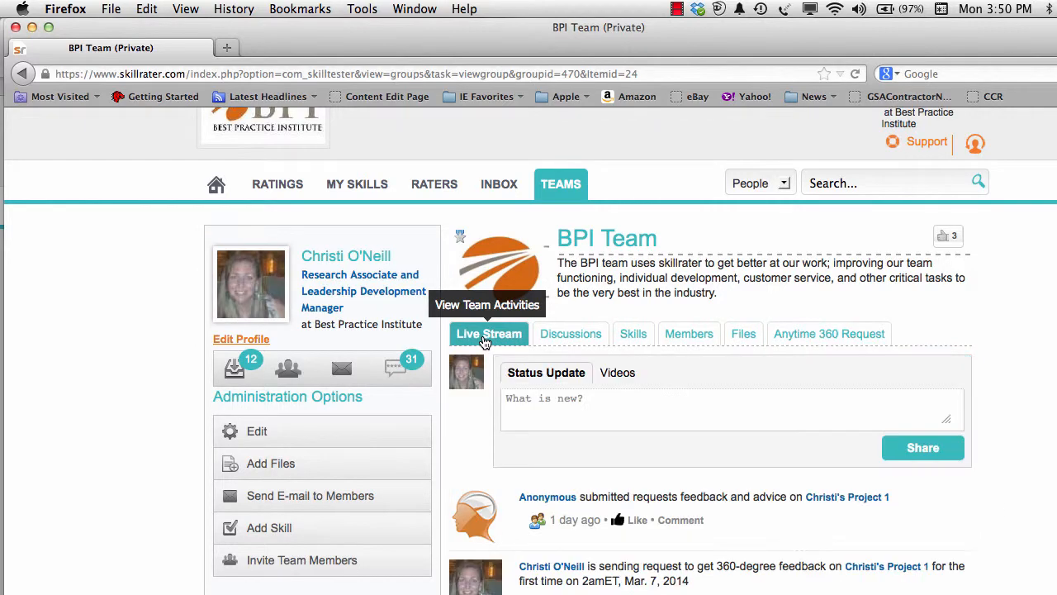
scroll(581, 467, down, 1)
scroll(581, 475, down, 5)
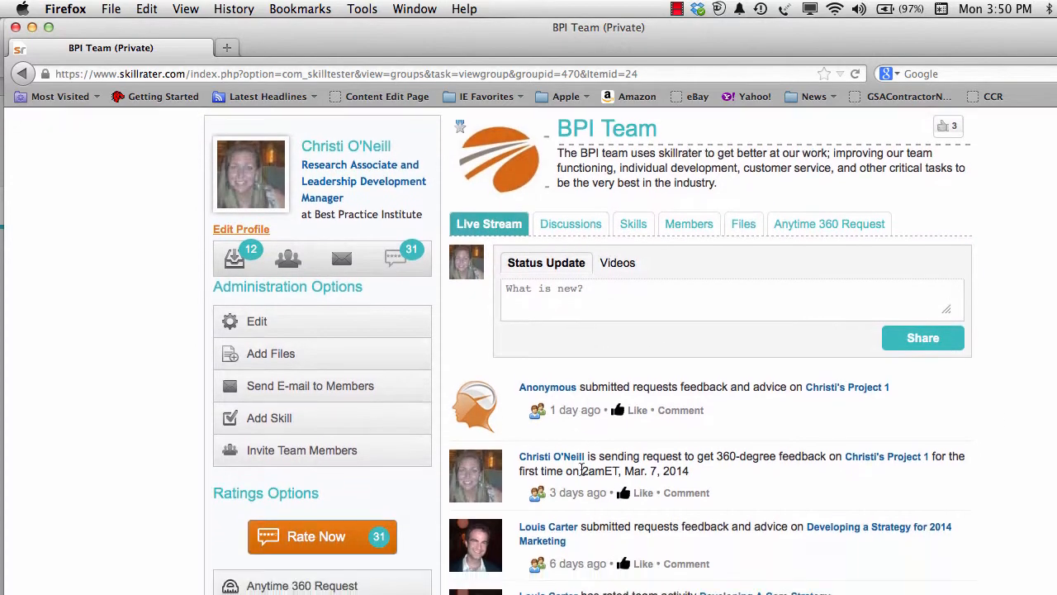
scroll(584, 476, up, 3)
scroll(583, 476, up, 3)
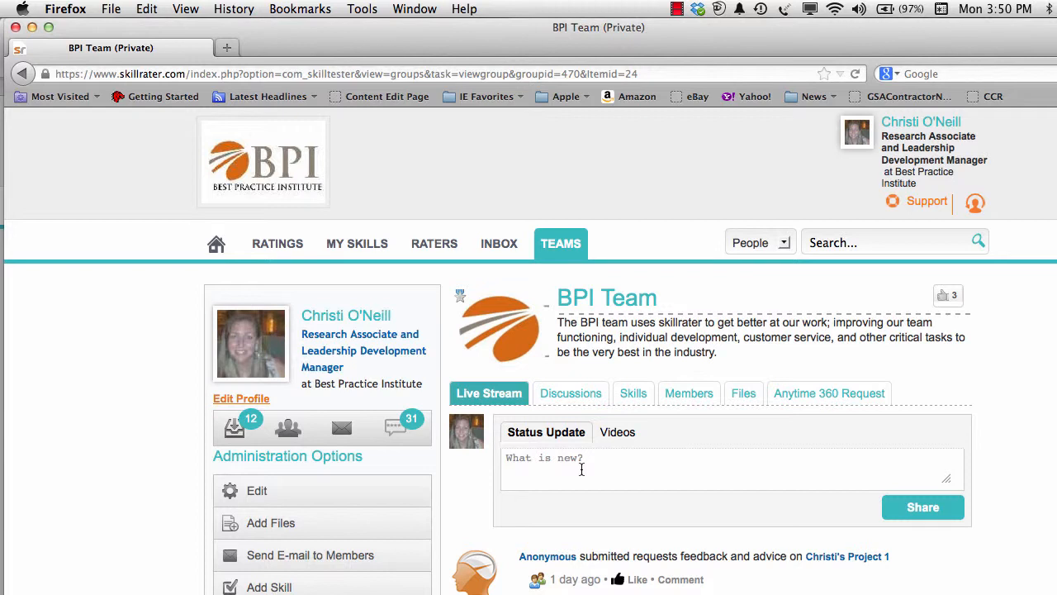
click(743, 394)
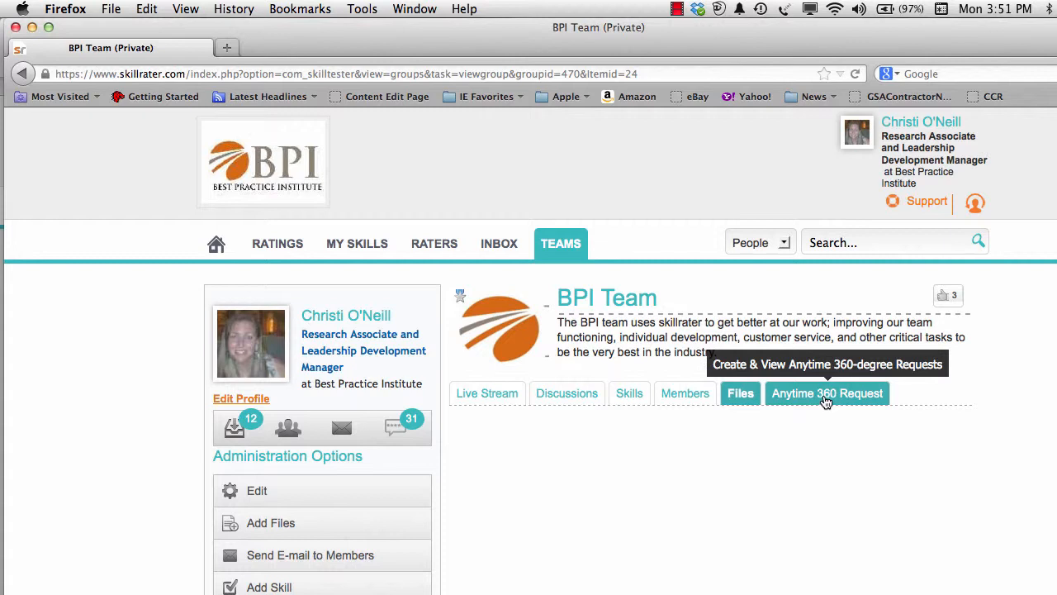
click(675, 9)
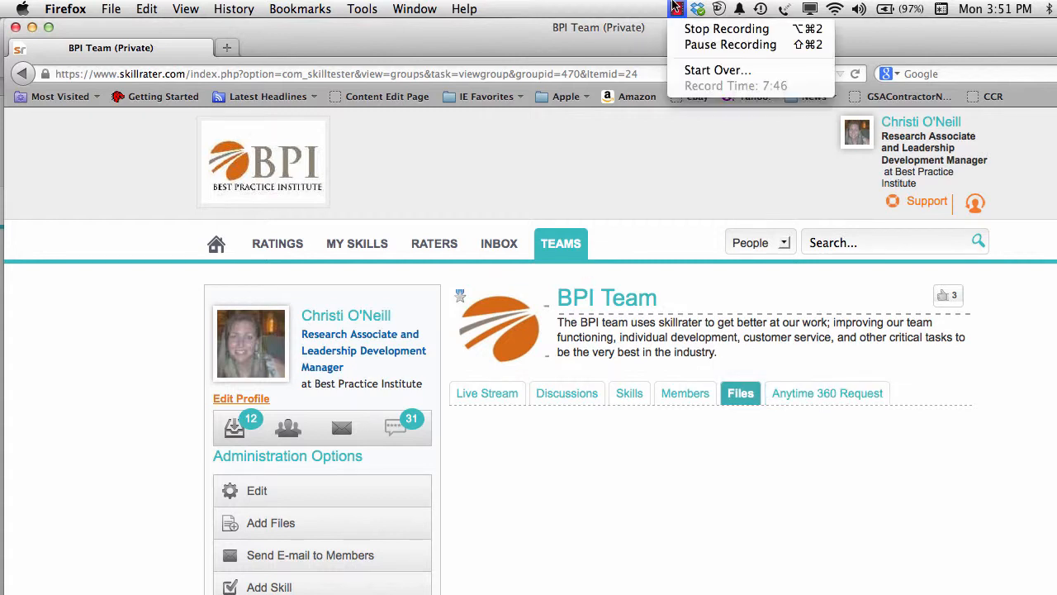